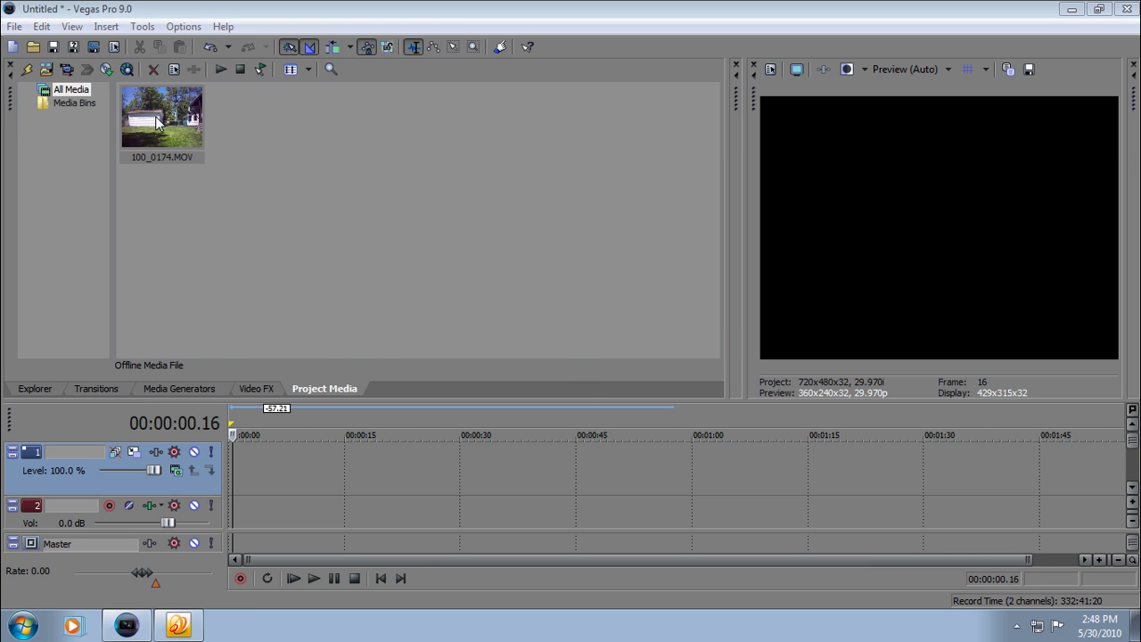
# Step: Place 100_0174.MOV on track 1 at 00:00:00 and play it through
pyautogui.moveTo(157, 122); pyautogui.dragTo(242, 473)
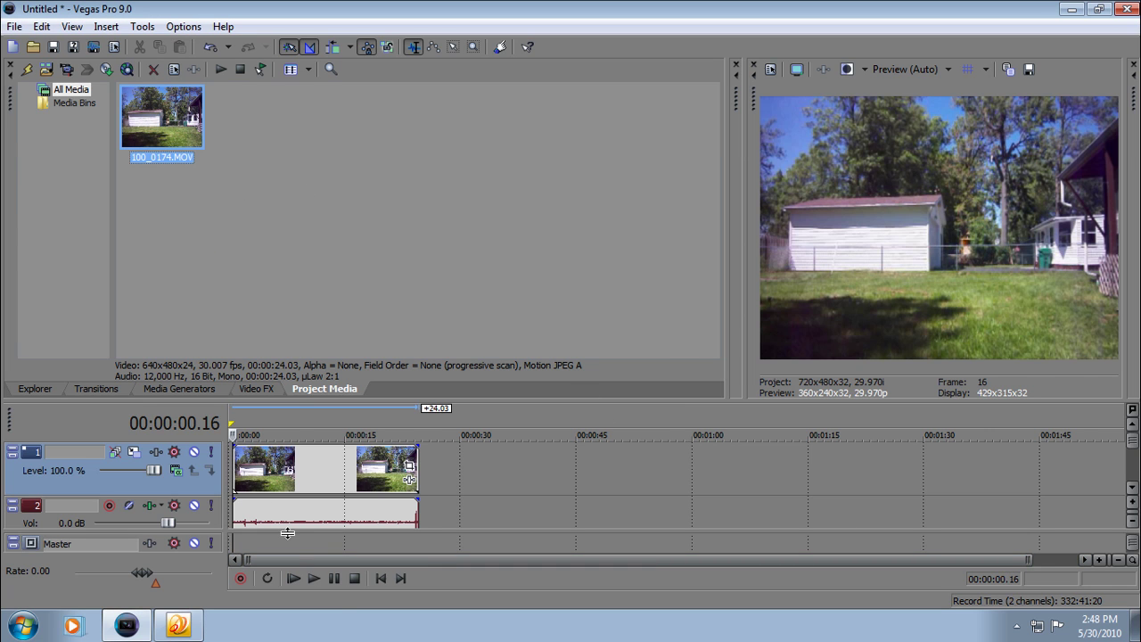
pyautogui.click(314, 578)
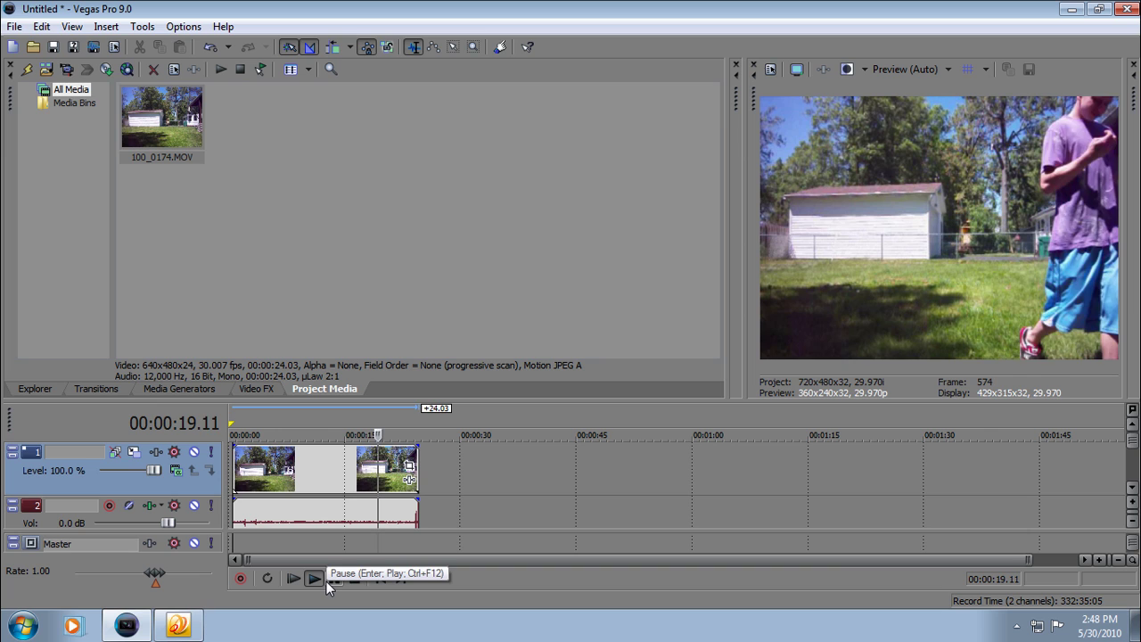
# Step: Play to an empty-yard frame and save it as the snapshot background.jpg
pyautogui.click(326, 582)
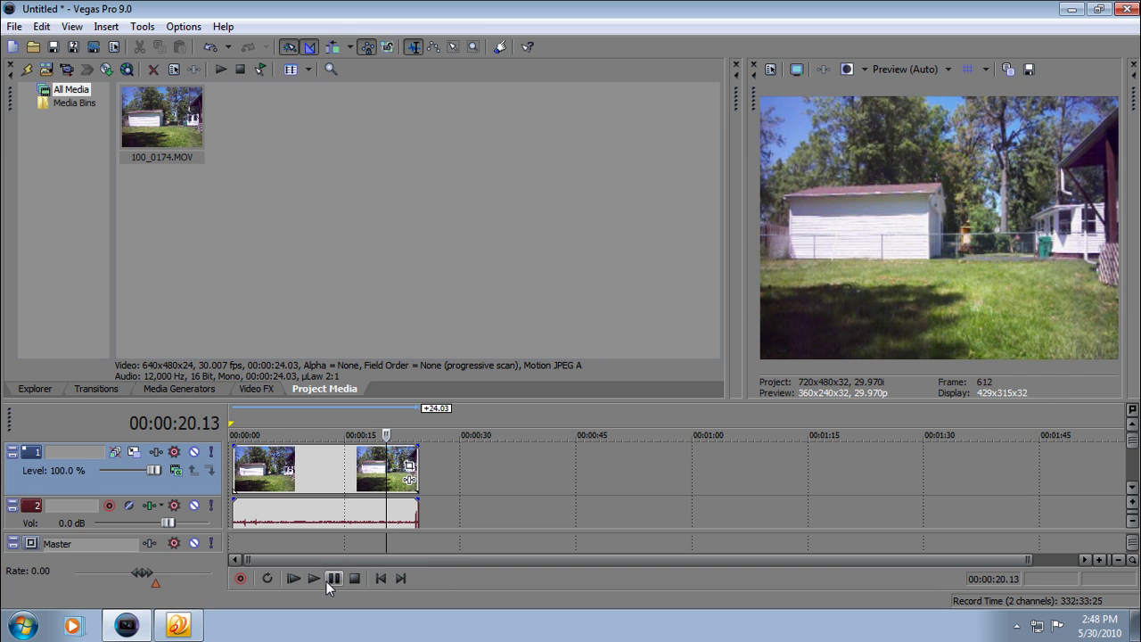
pyautogui.click(247, 482)
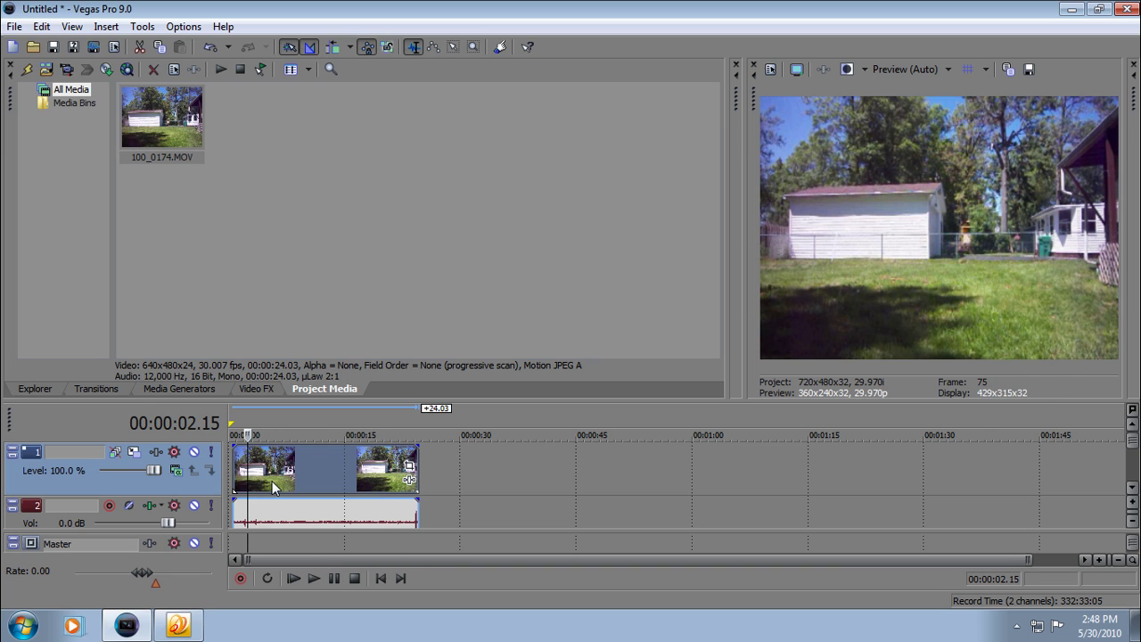
pyautogui.press('space')
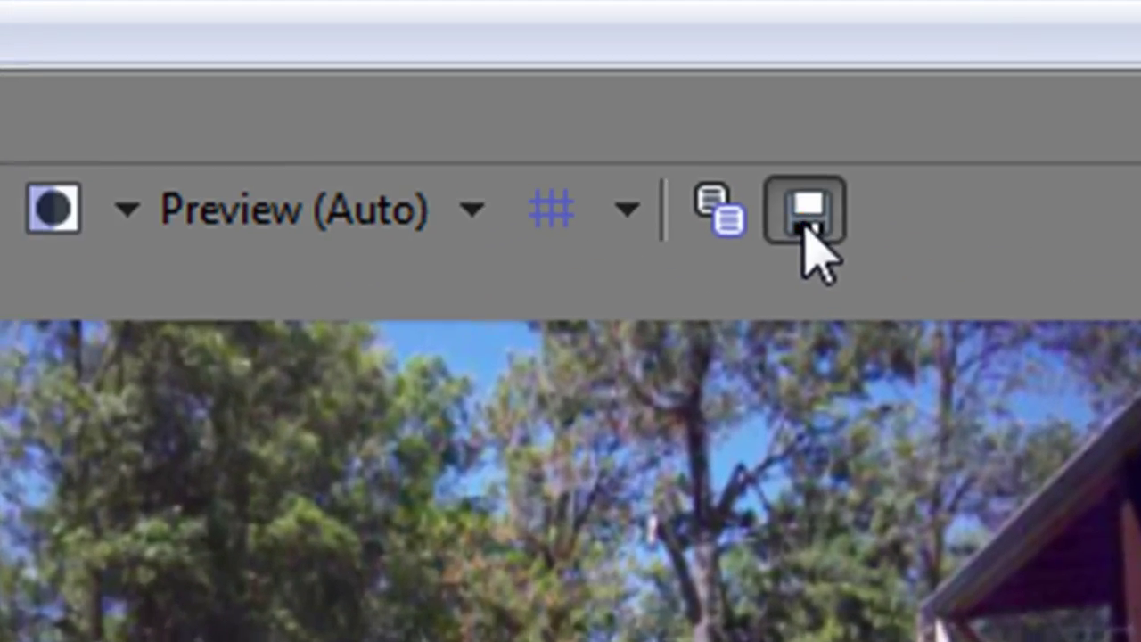
pyautogui.click(1028, 69)
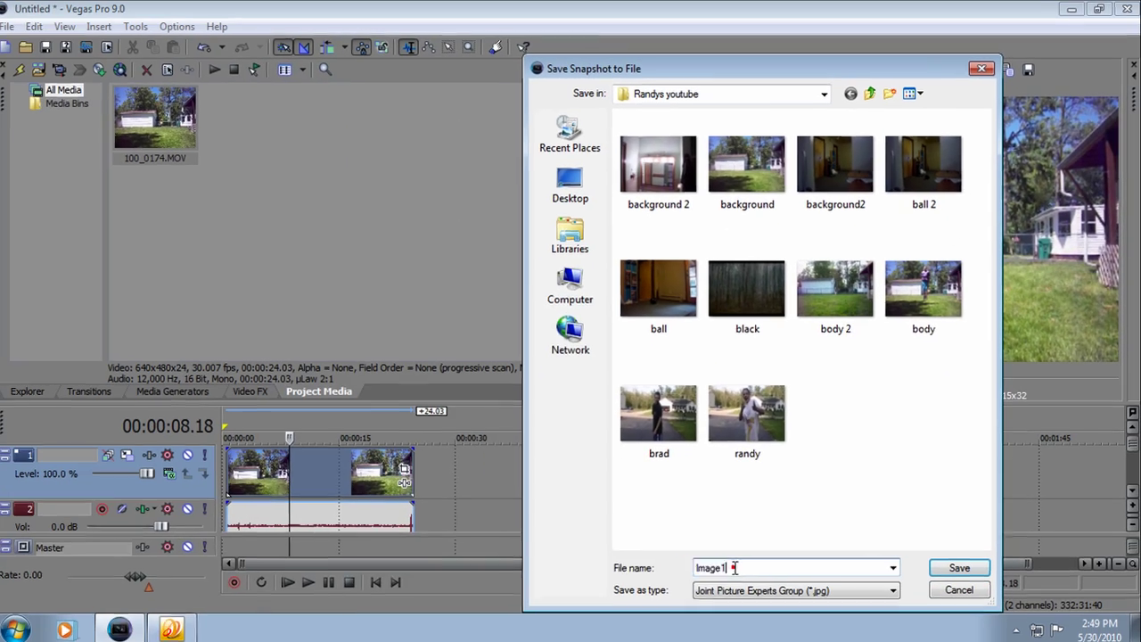
pyautogui.click(735, 564)
pyautogui.write('b')
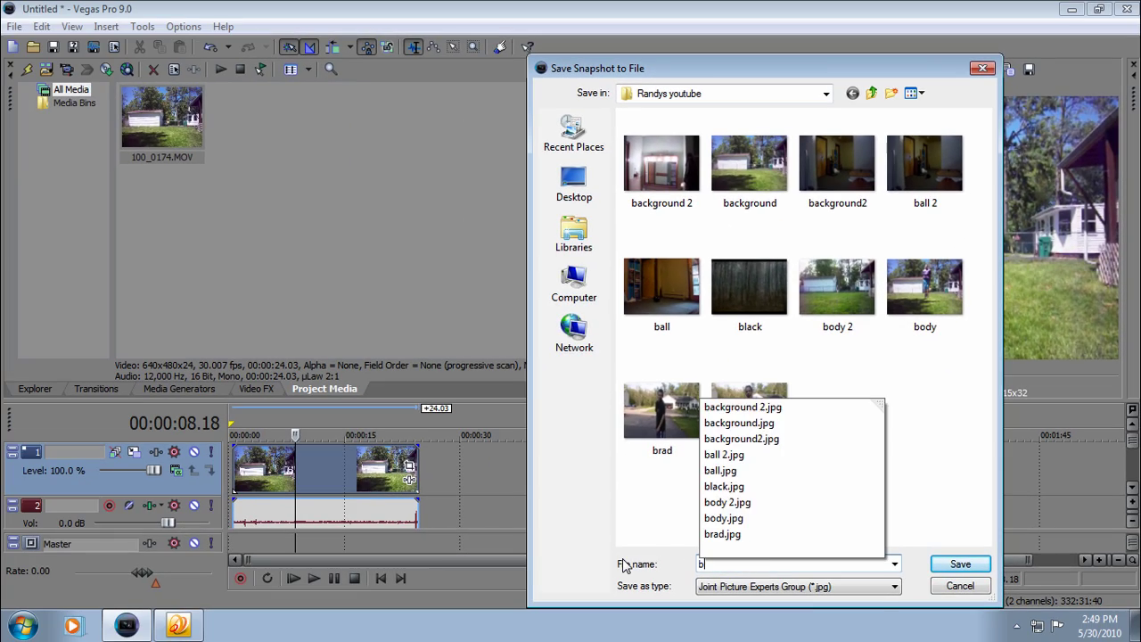
pyautogui.write('ackground')
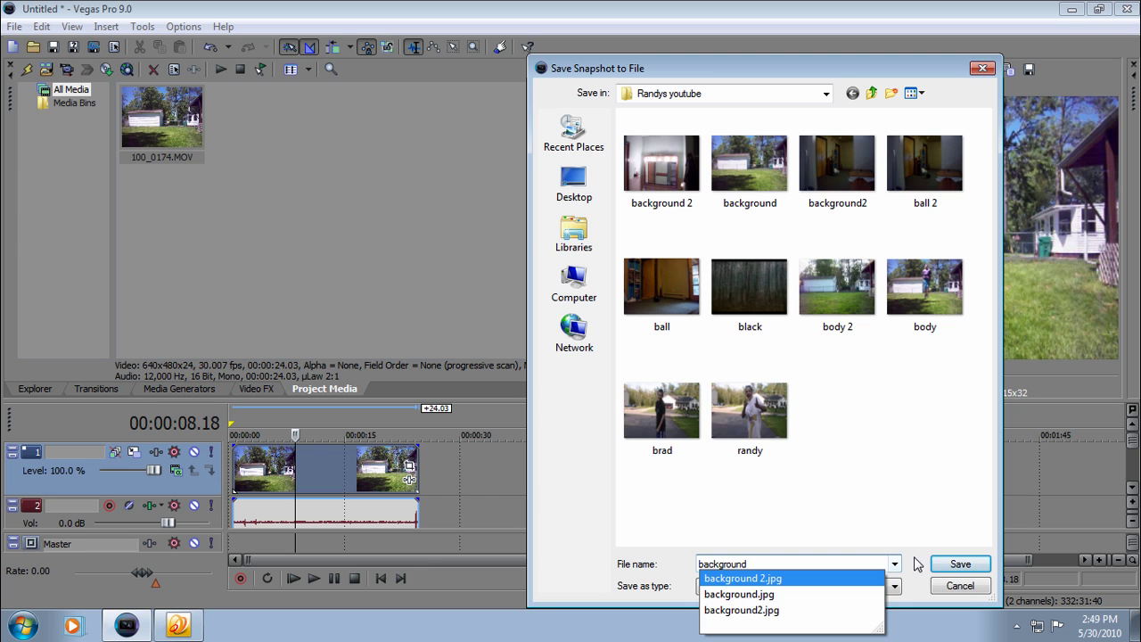
pyautogui.click(938, 562)
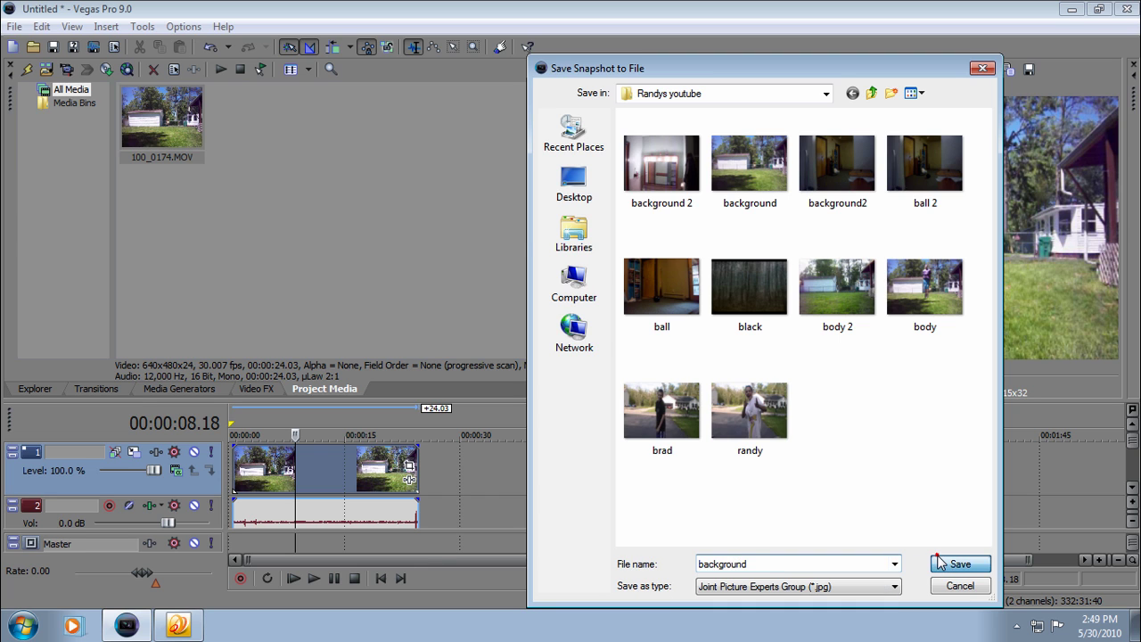
# Step: Confirm replacing background.jpg, trim the clip to start at 00:00:00, and pause mid-jump at 00:00:09.06
pyautogui.click(618, 318)
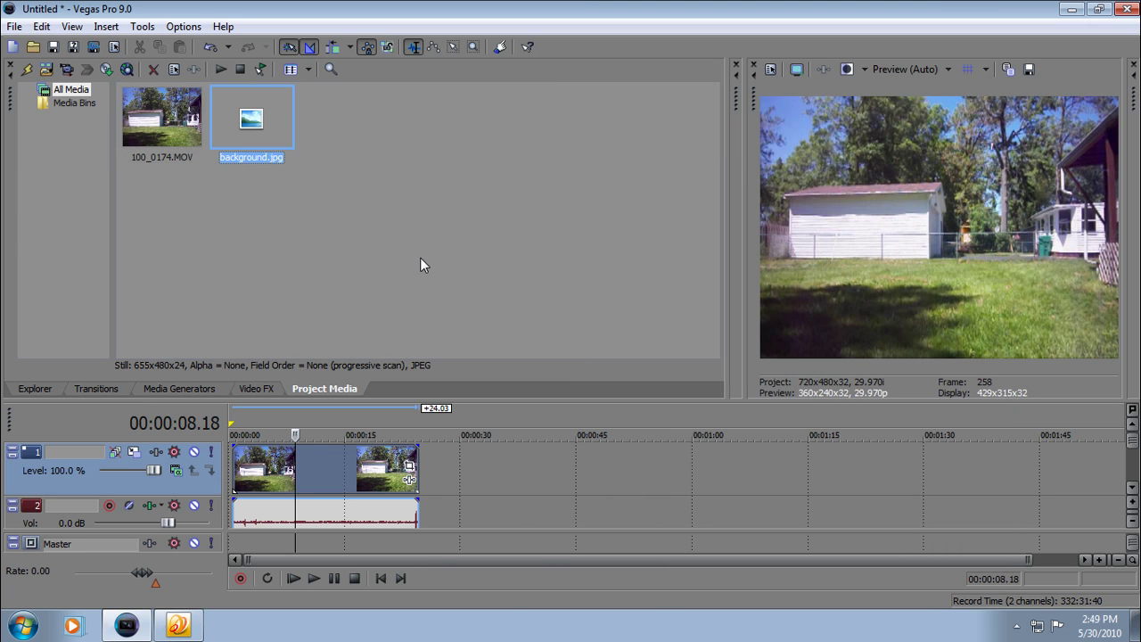
pyautogui.click(286, 486)
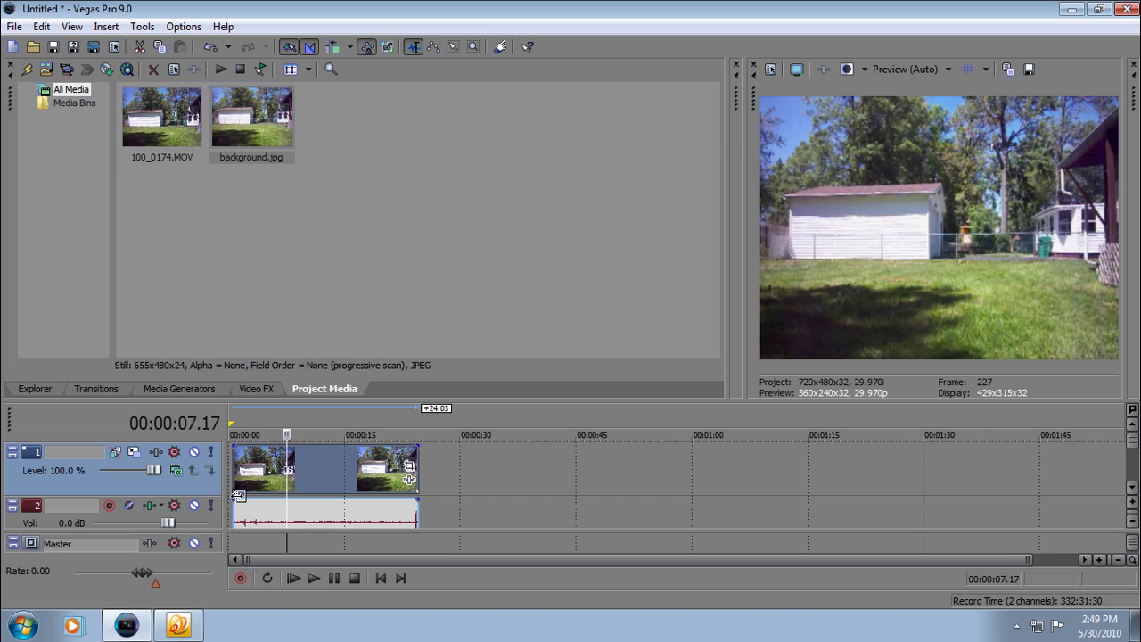
pyautogui.moveTo(234, 487)
pyautogui.mouseDown()
pyautogui.moveTo(282, 482)
pyautogui.moveTo(233, 481)
pyautogui.mouseUp()
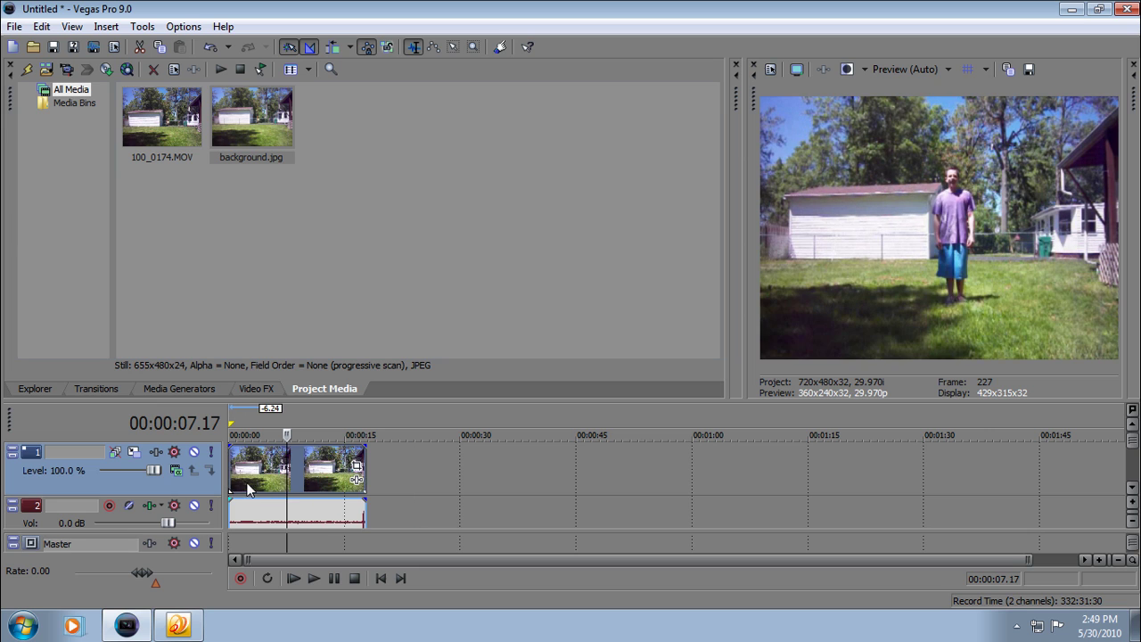
pyautogui.click(233, 481)
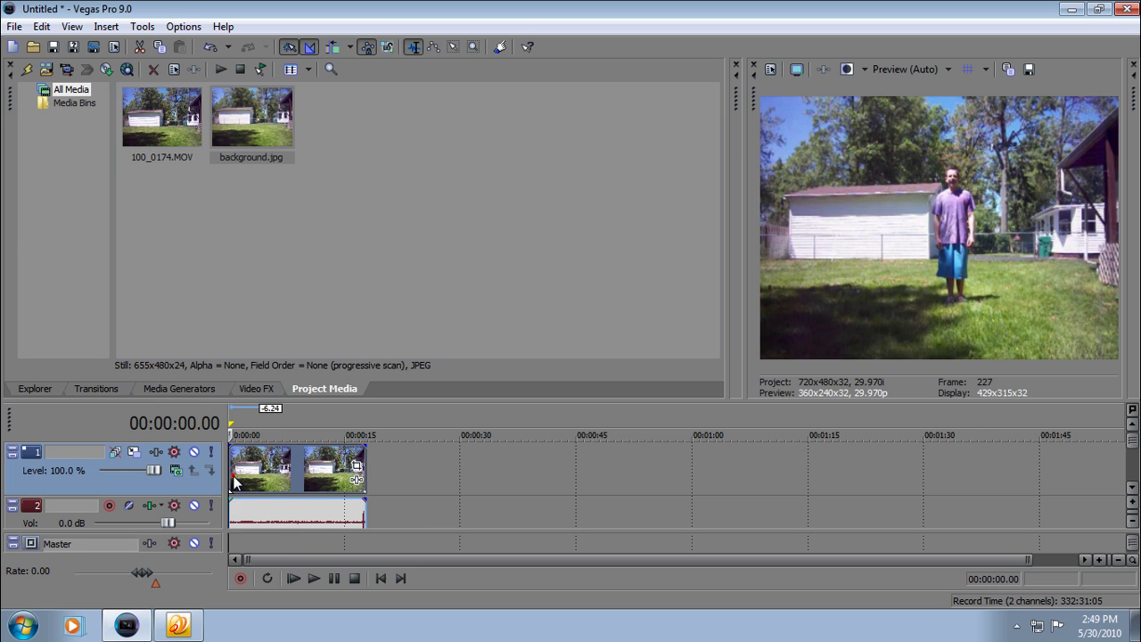
pyautogui.click(313, 579)
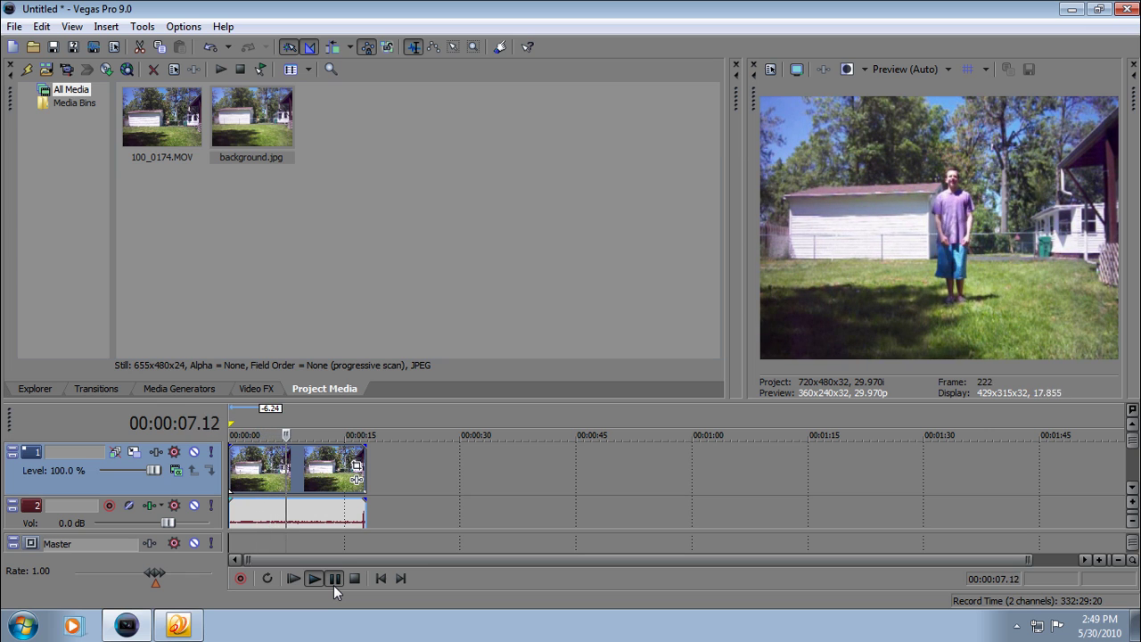
pyautogui.click(334, 585)
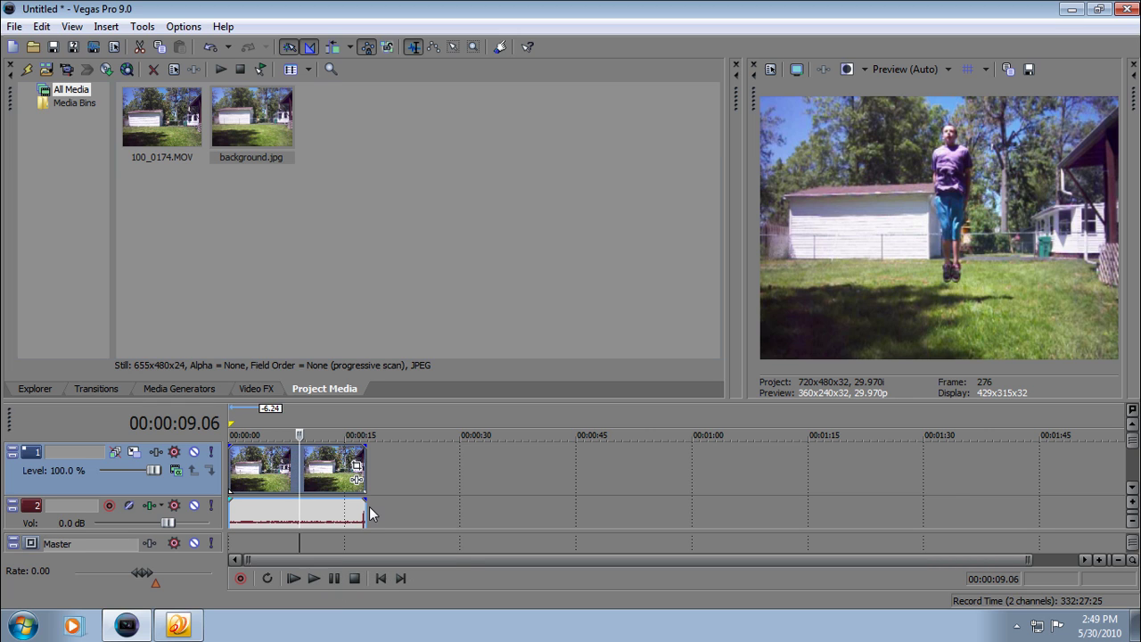
# Step: Save the mid-jump frame as body.jpg, replacing the existing file
pyautogui.click(1029, 70)
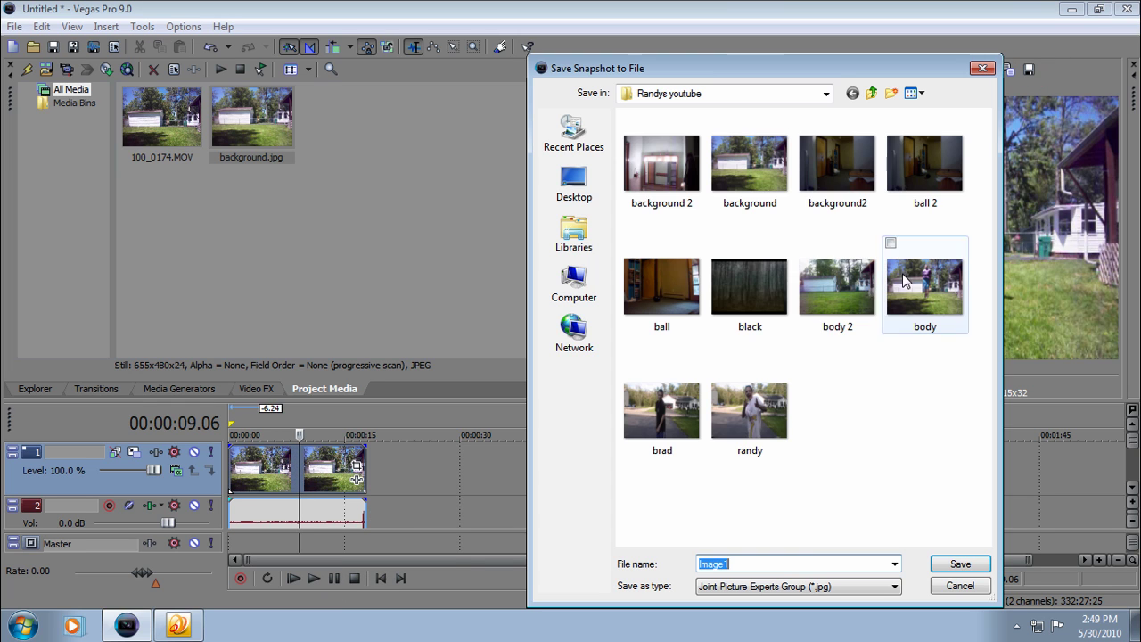
pyautogui.write('body')
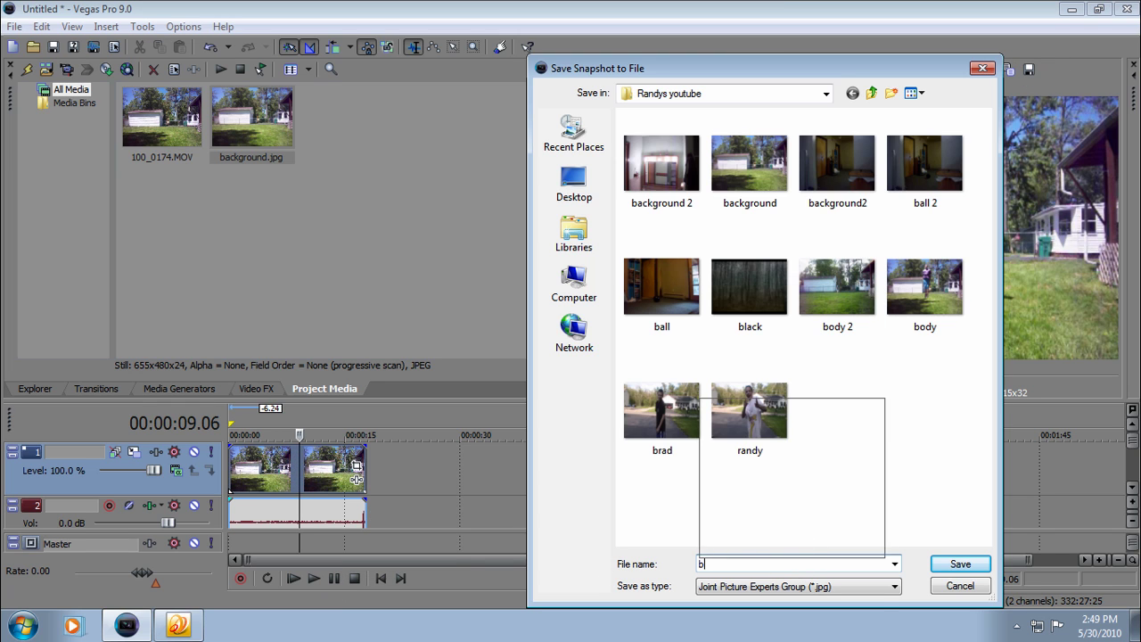
pyautogui.click(977, 564)
pyautogui.click(616, 321)
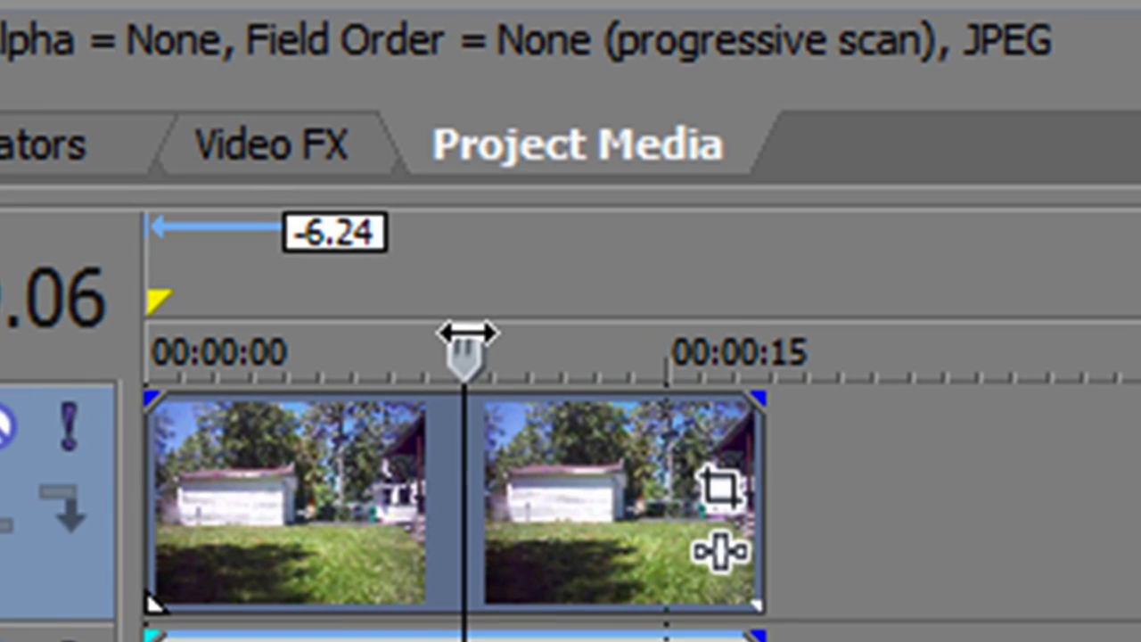
# Step: Insert the body.jpg still on track 1 at 0:09, closing the gap after it
pyautogui.moveTo(465, 335); pyautogui.dragTo(469, 336)
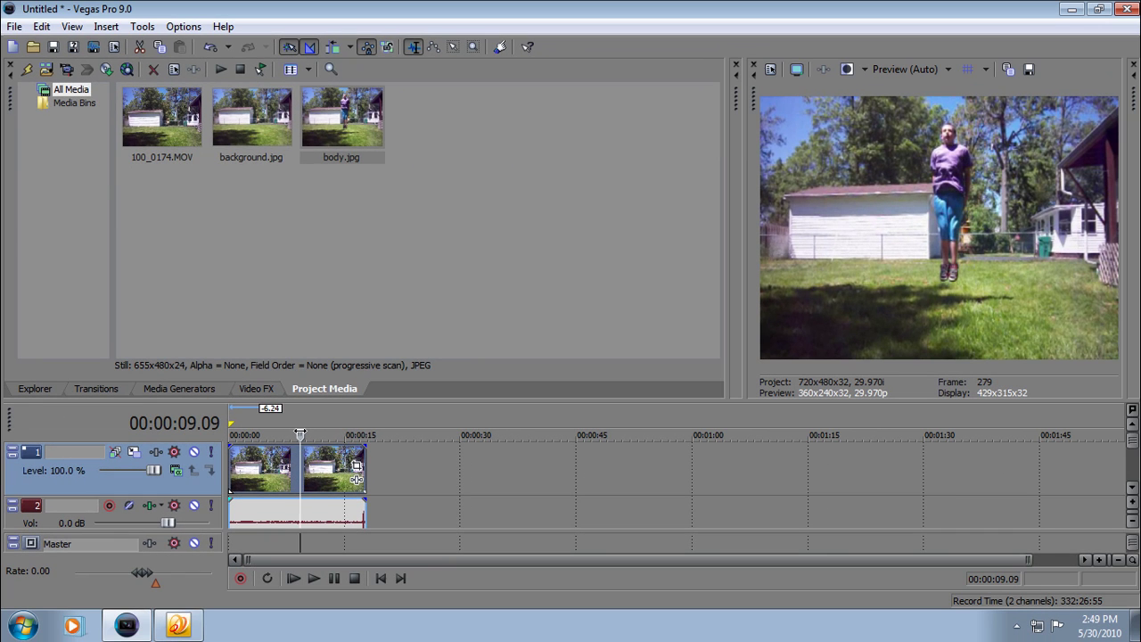
pyautogui.moveTo(301, 435); pyautogui.dragTo(299, 435)
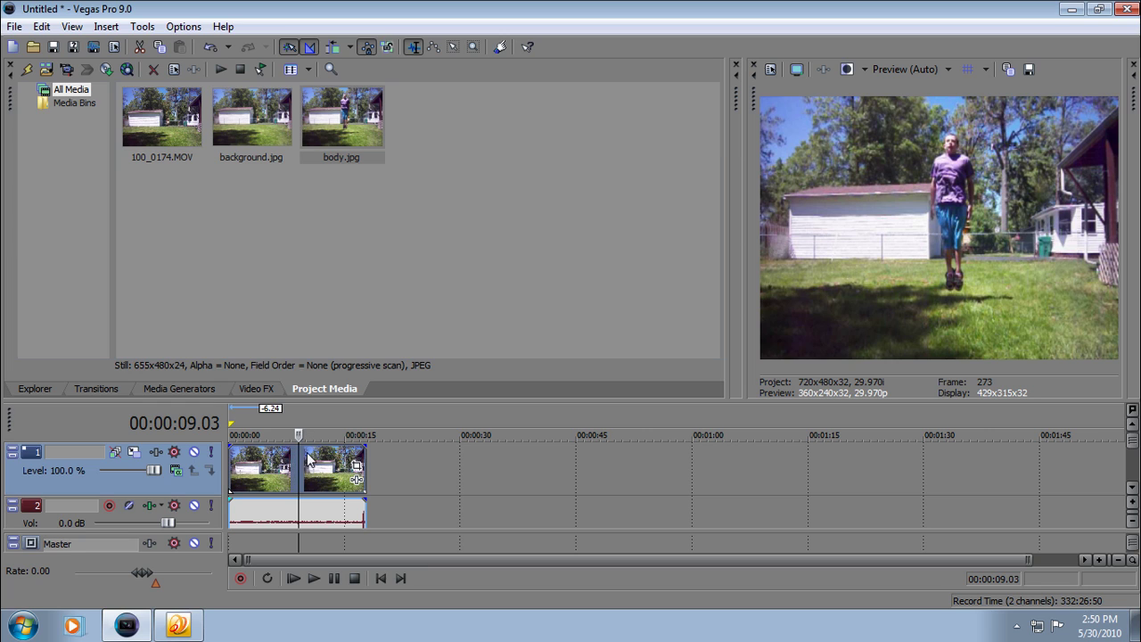
pyautogui.moveTo(326, 476); pyautogui.dragTo(408, 477)
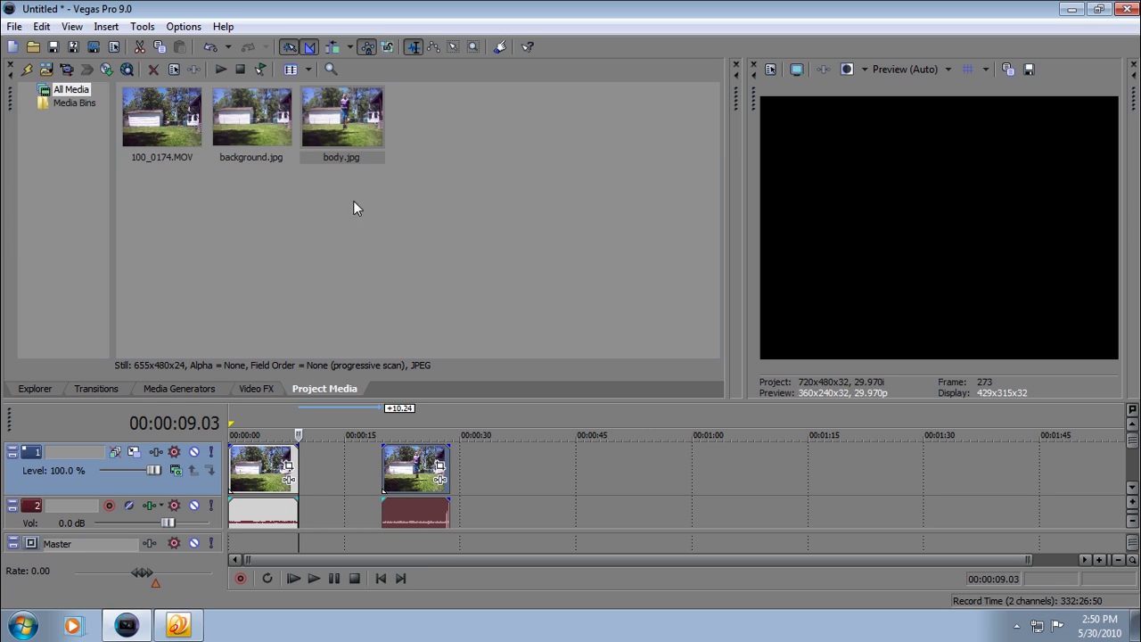
pyautogui.moveTo(354, 116); pyautogui.dragTo(308, 443)
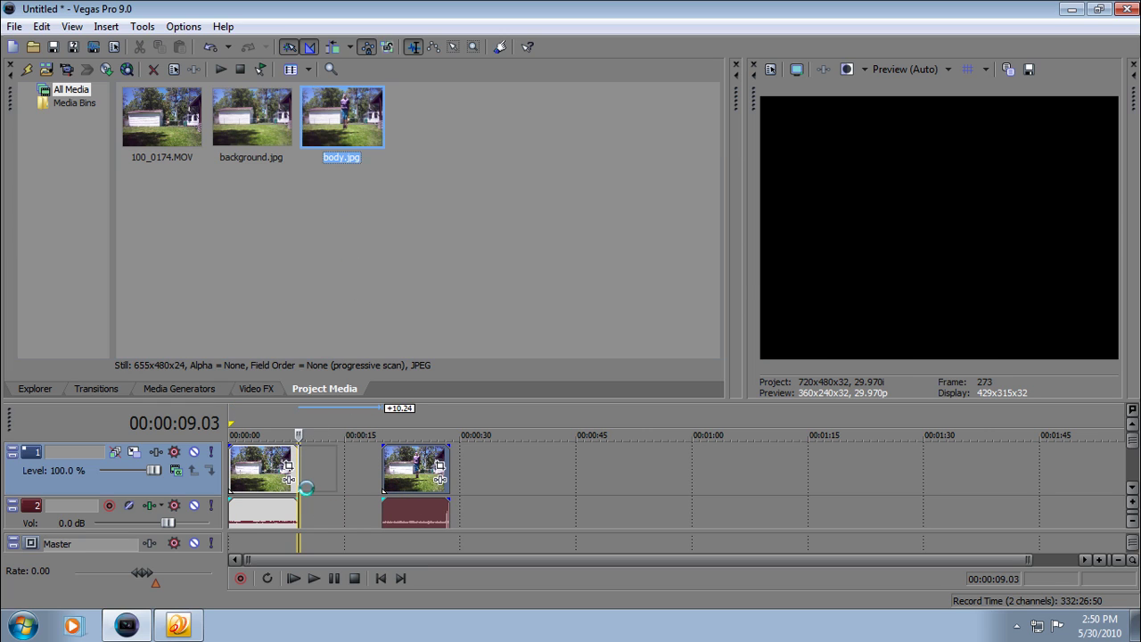
pyautogui.moveTo(306, 488); pyautogui.dragTo(306, 487)
pyautogui.moveTo(410, 477); pyautogui.dragTo(344, 468)
# Step: Preview the jump through the still and shift the last clip left to about 00:00:17
pyautogui.click(285, 459)
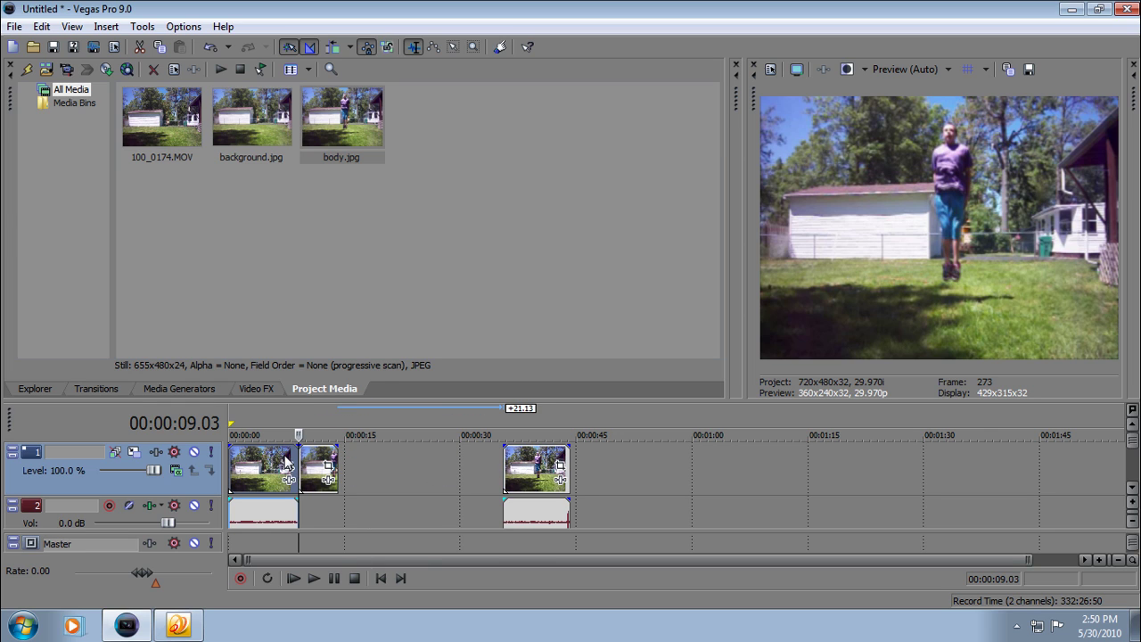
pyautogui.click(315, 578)
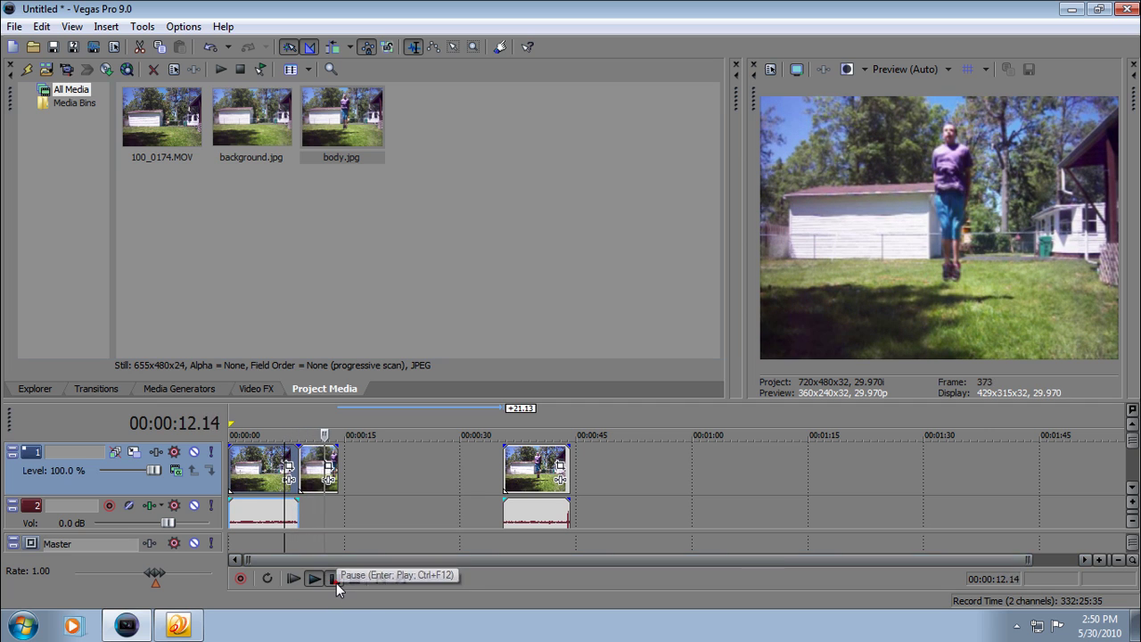
pyautogui.click(336, 583)
pyautogui.moveTo(503, 477); pyautogui.dragTo(365, 477)
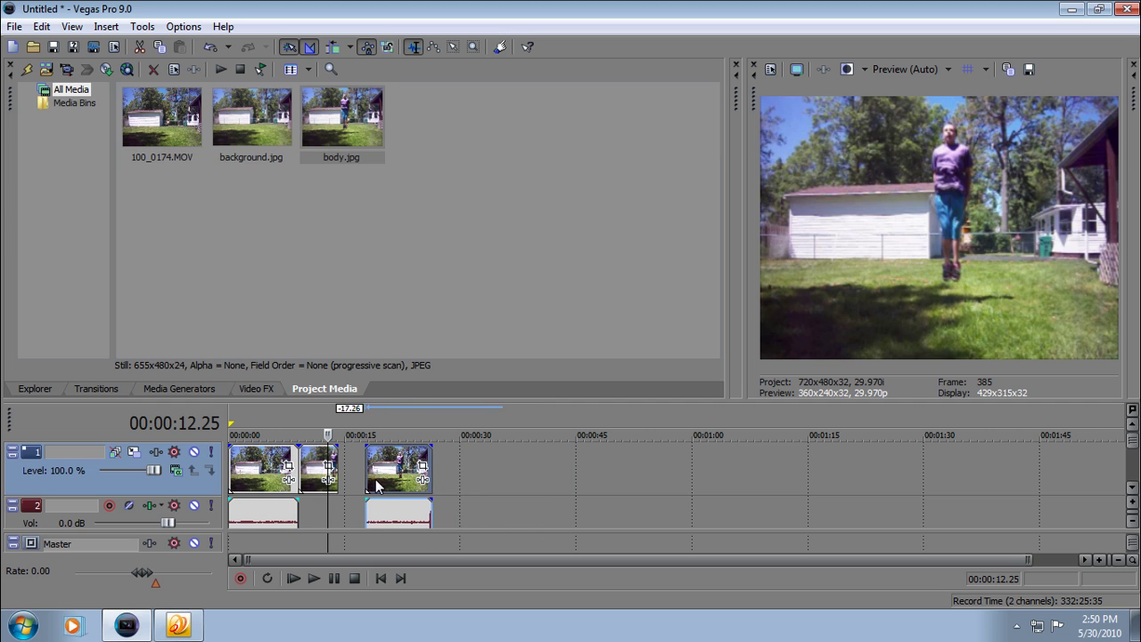
pyautogui.click(377, 473)
pyautogui.click(329, 517)
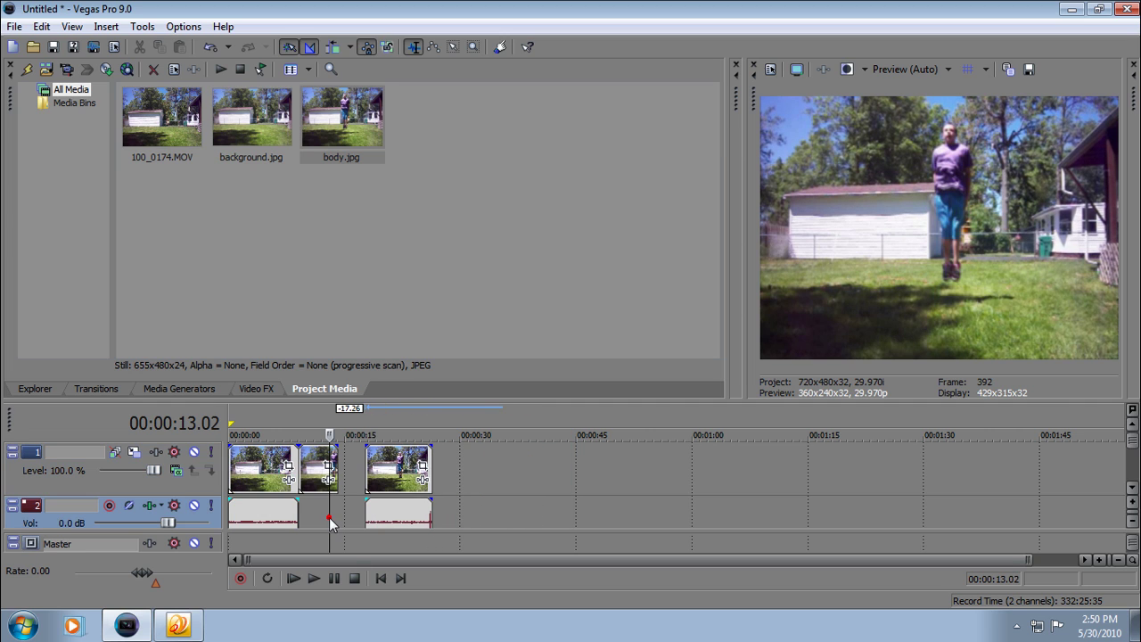
# Step: Enable Mask in the body still's Event Pan/Crop and select the anchor creation tool
pyautogui.click(486, 506)
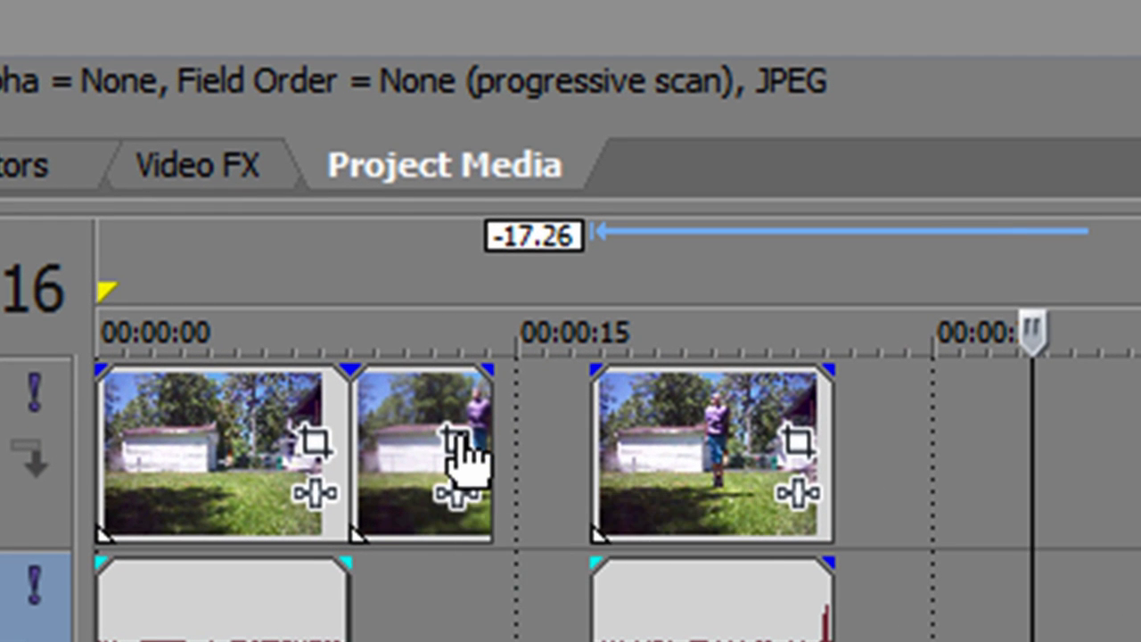
pyautogui.click(456, 434)
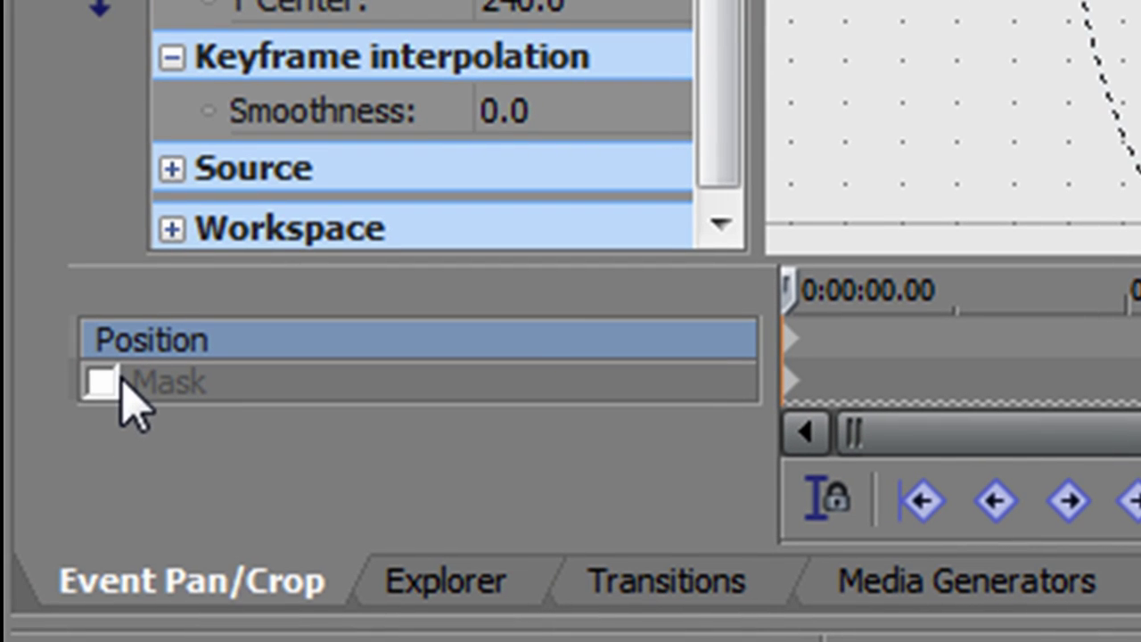
pyautogui.click(106, 381)
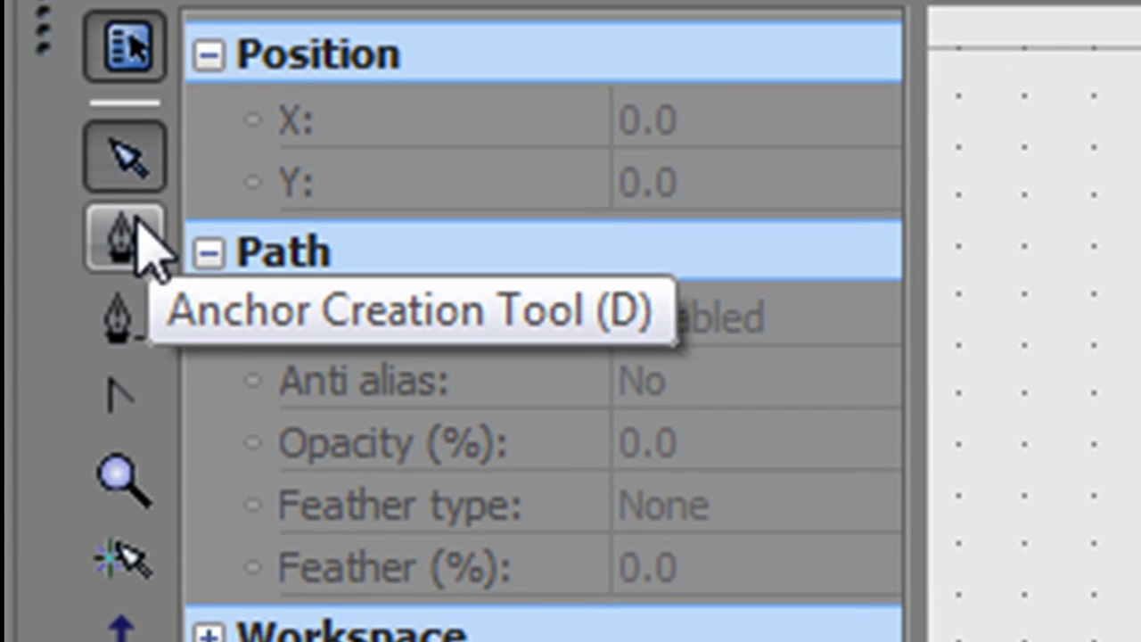
pyautogui.click(140, 251)
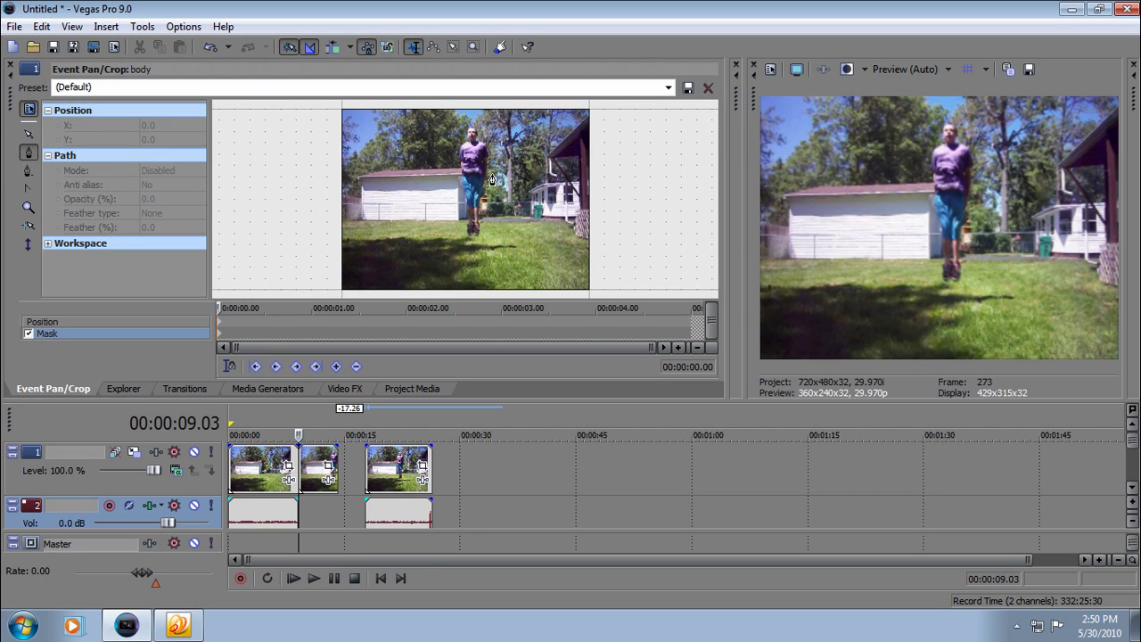
# Step: Trace a closed mask path around the jumping person from head to feet
pyautogui.scroll(2, 440, 209)
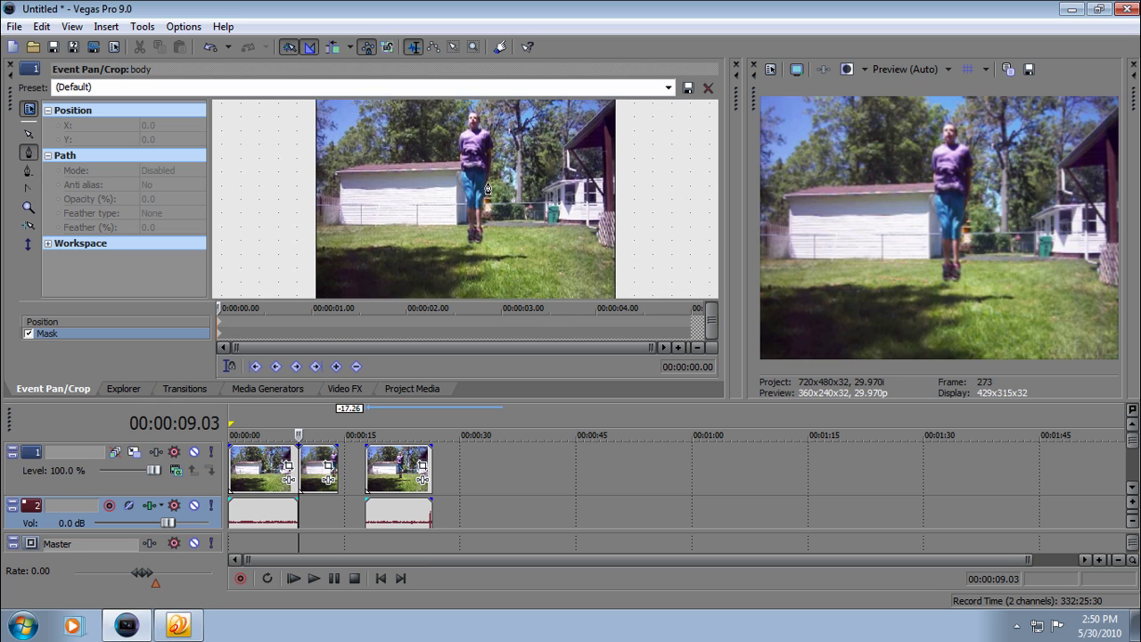
pyautogui.scroll(1, 476, 140)
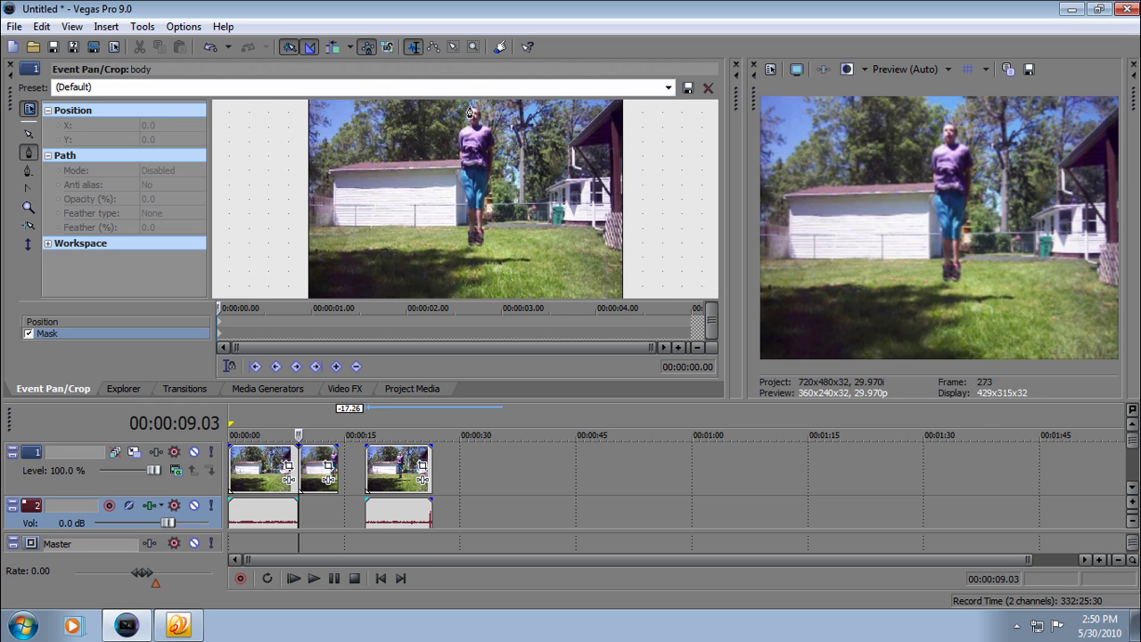
pyautogui.click(469, 108)
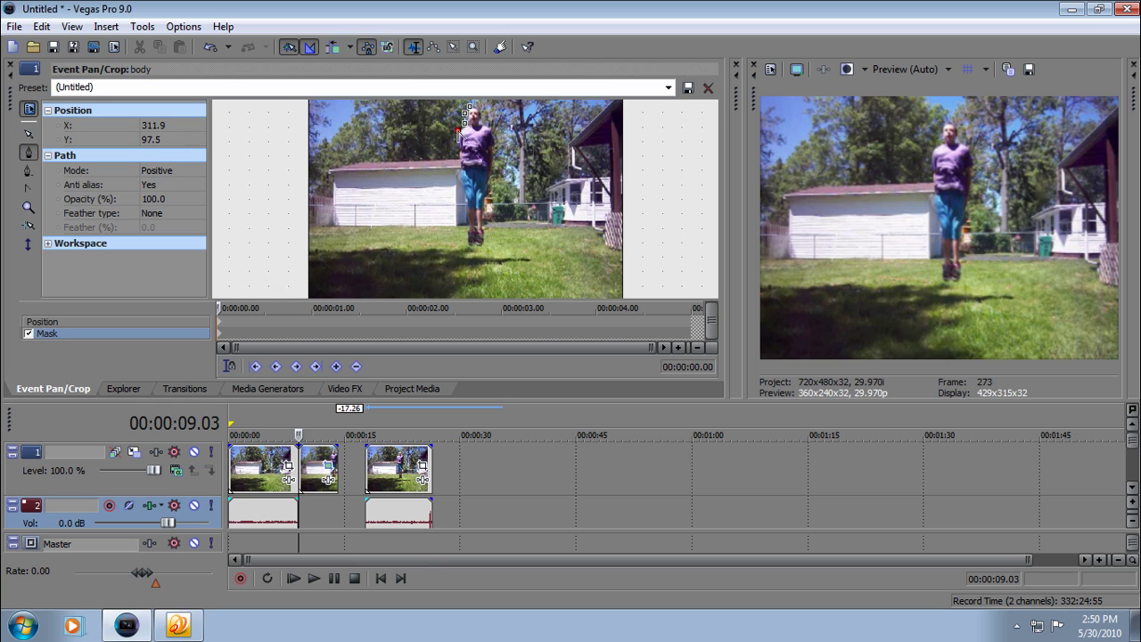
pyautogui.click(461, 203)
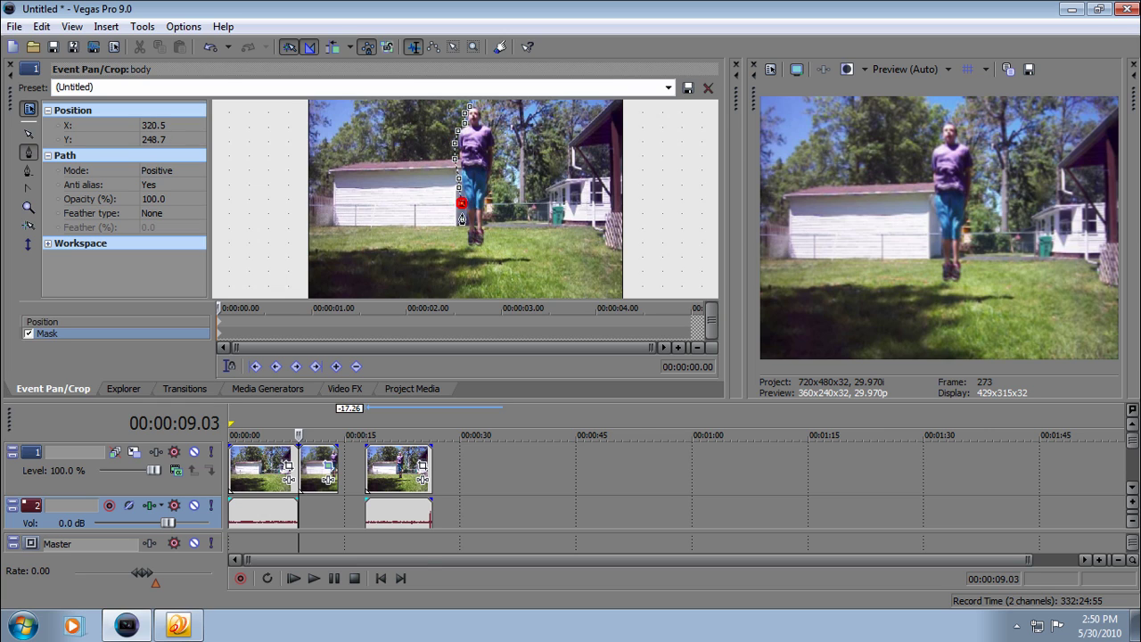
pyautogui.click(465, 241)
pyautogui.click(494, 178)
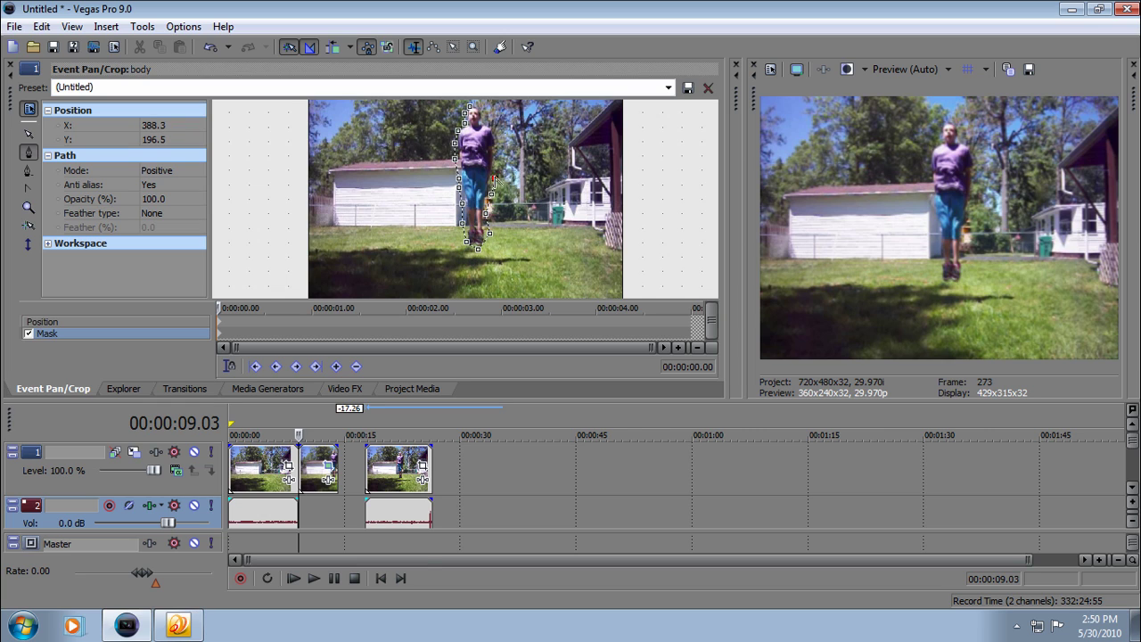
pyautogui.click(476, 105)
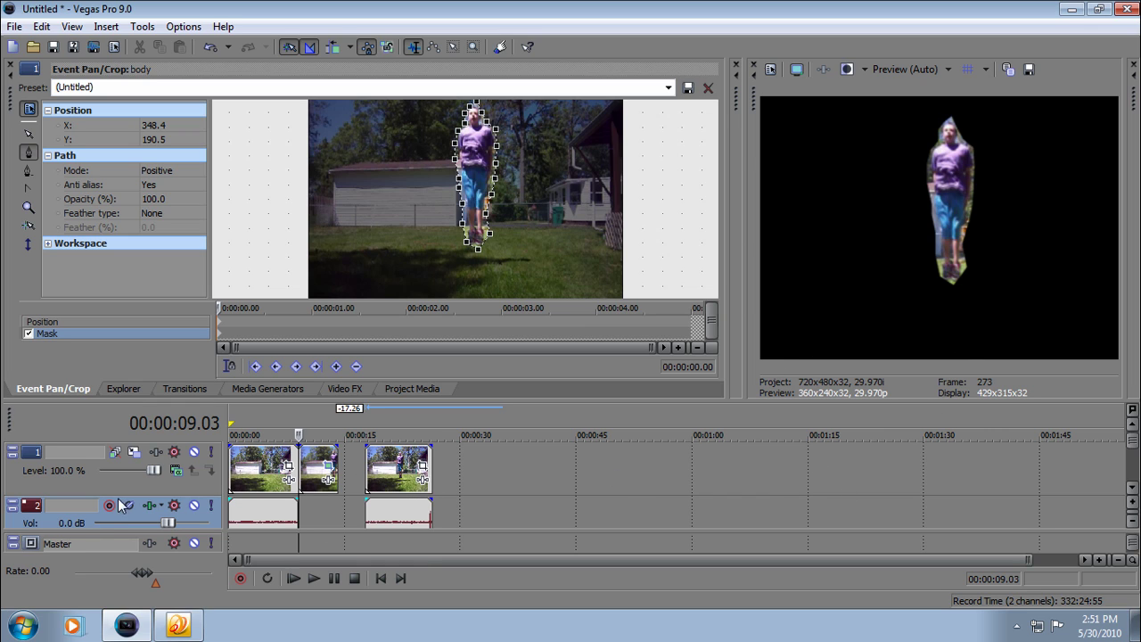
# Step: Place background.jpg on video track 3 under the jump, undoing a misplaced drop on track 1
pyautogui.click(406, 389)
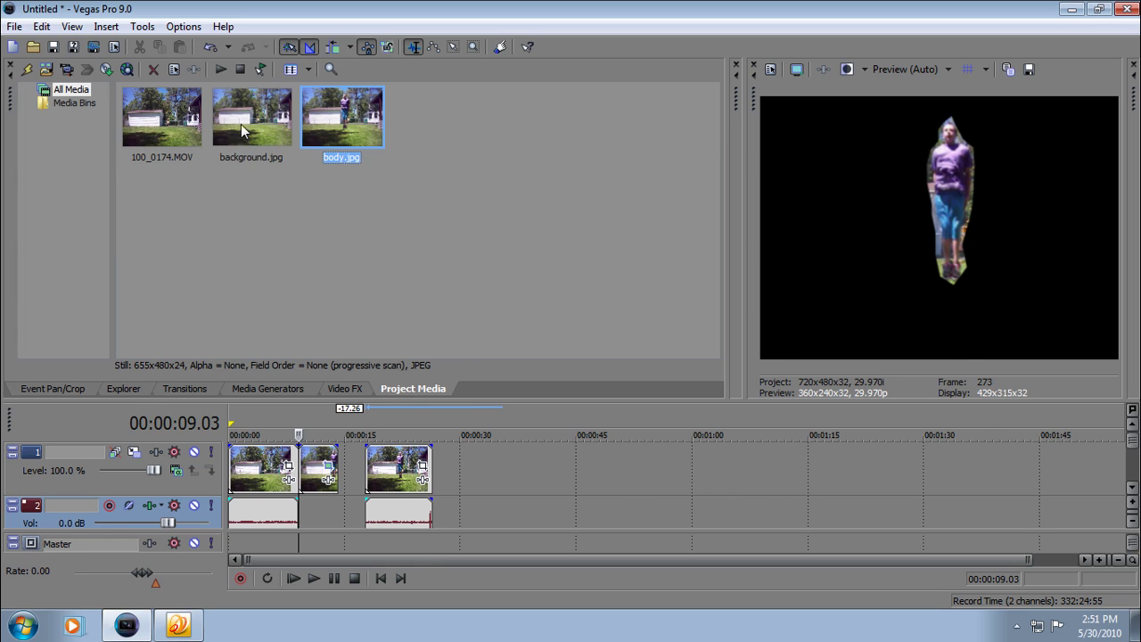
pyautogui.moveTo(241, 116); pyautogui.dragTo(468, 517)
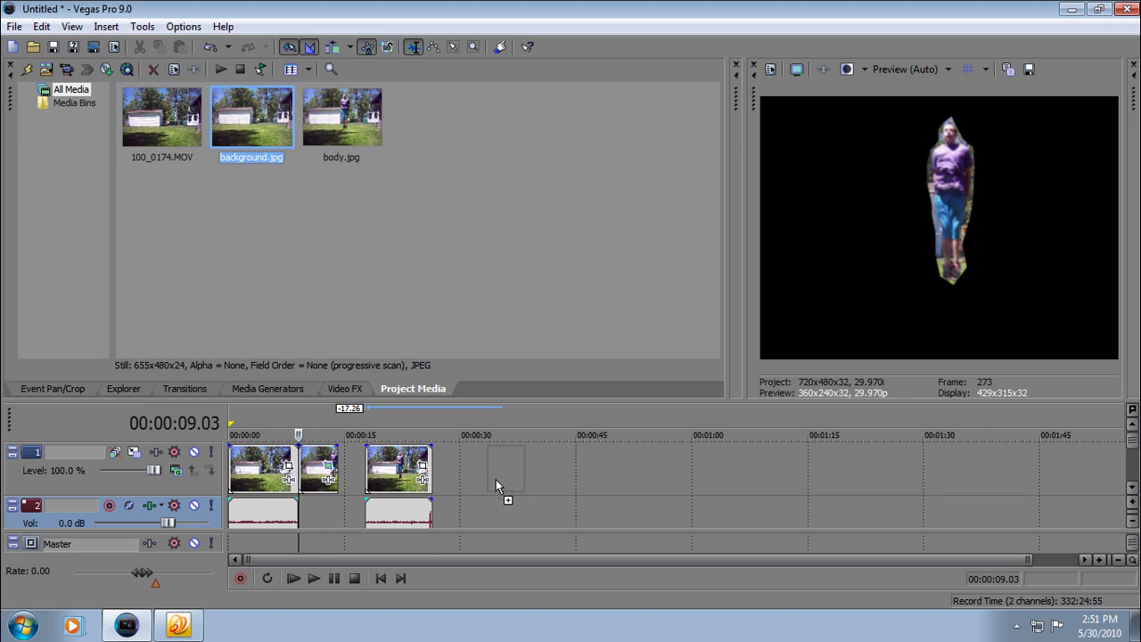
pyautogui.moveTo(496, 479)
pyautogui.mouseDown()
pyautogui.moveTo(635, 467)
pyautogui.moveTo(507, 468)
pyautogui.mouseUp()
pyautogui.hotkey('ctrl', 'z')
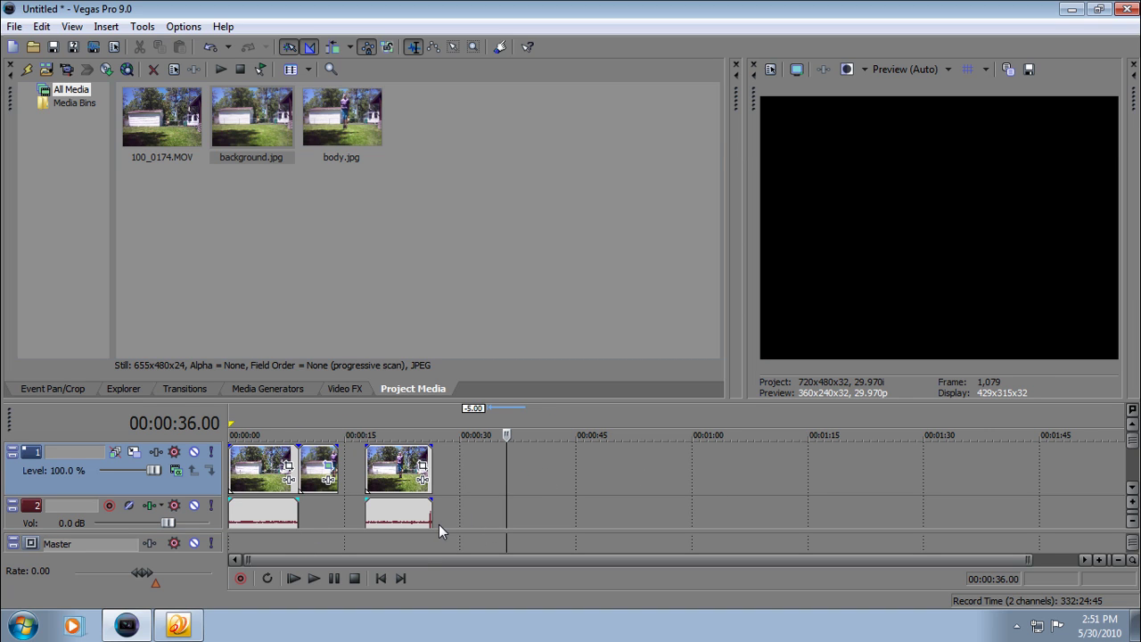
pyautogui.scroll(-1, 1133, 481)
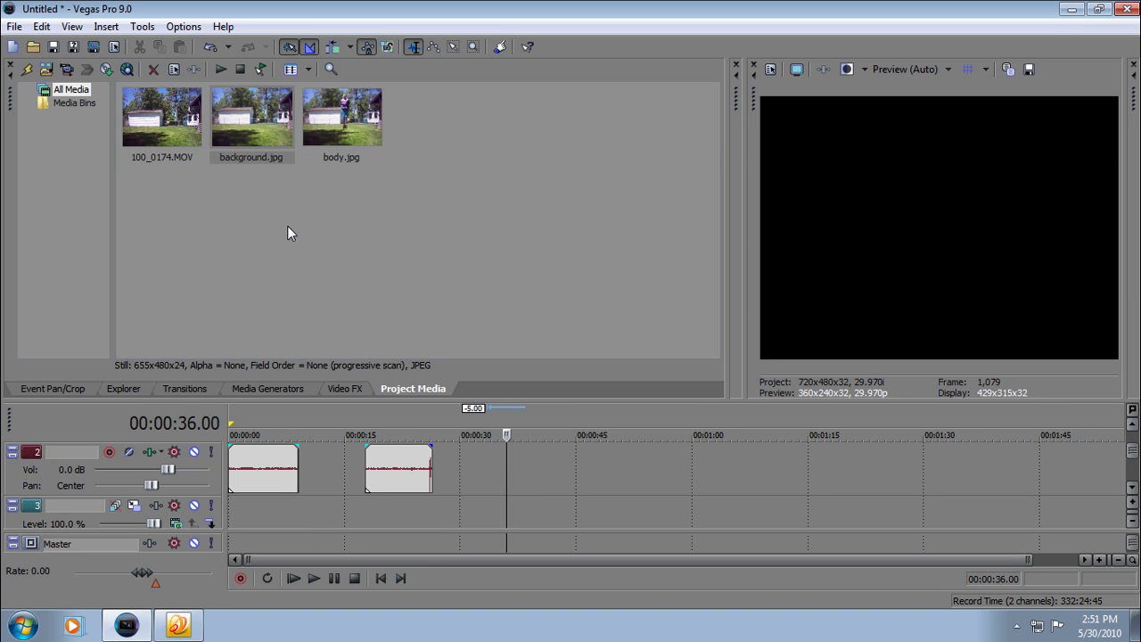
pyautogui.moveTo(256, 116); pyautogui.dragTo(307, 520)
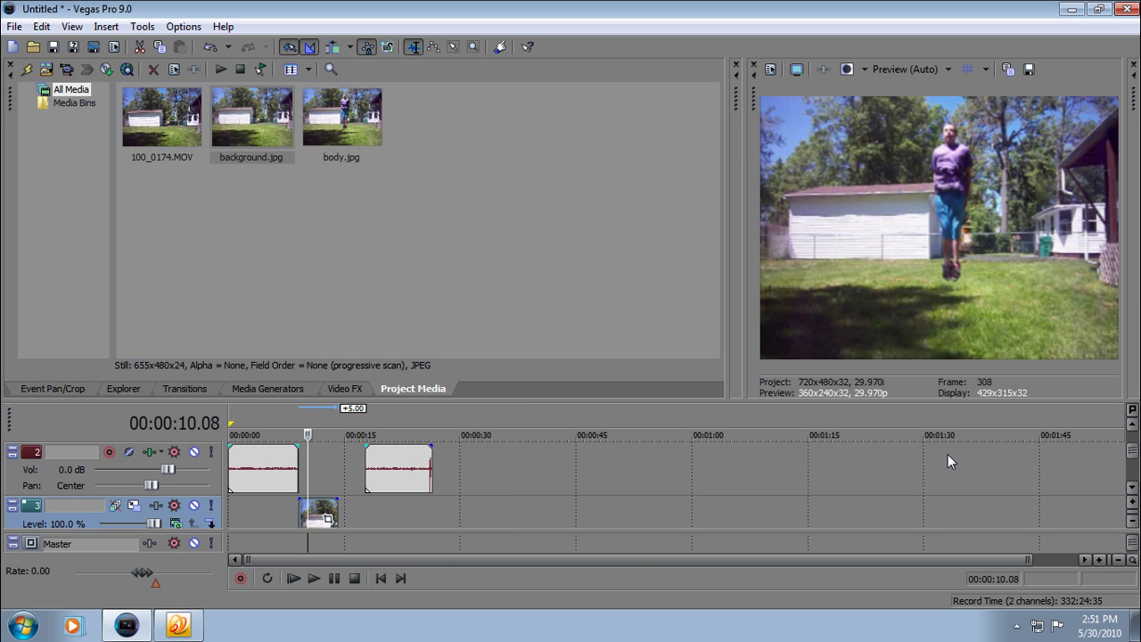
# Step: Preview the combined jump from about 00:00:07.23, then return there
pyautogui.click(293, 526)
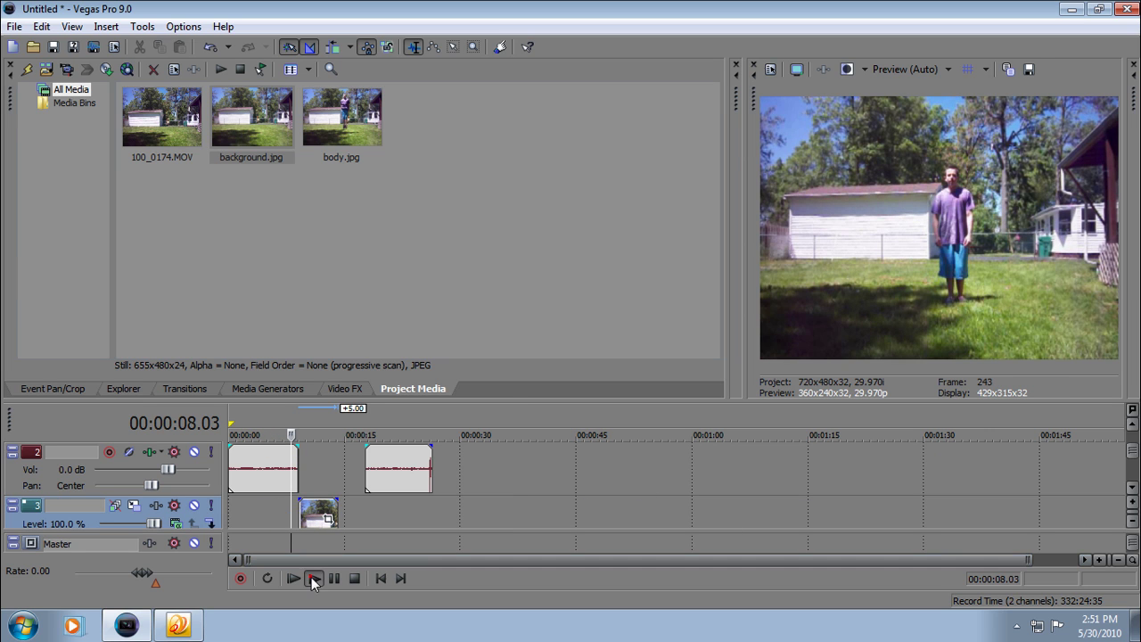
pyautogui.click(313, 578)
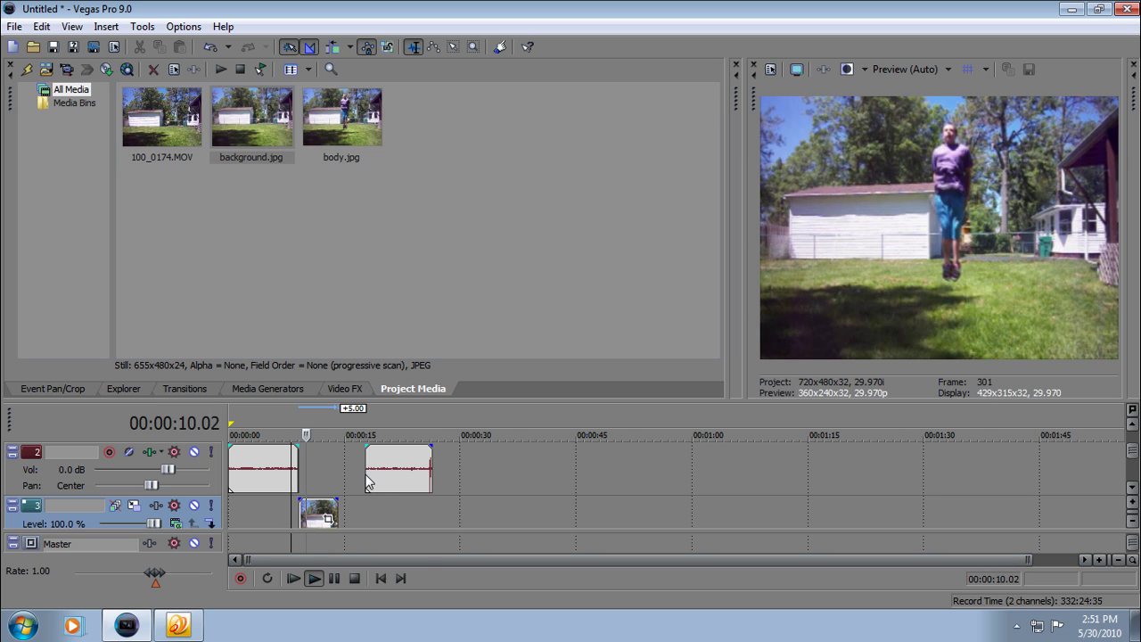
pyautogui.click(289, 526)
pyautogui.click(293, 522)
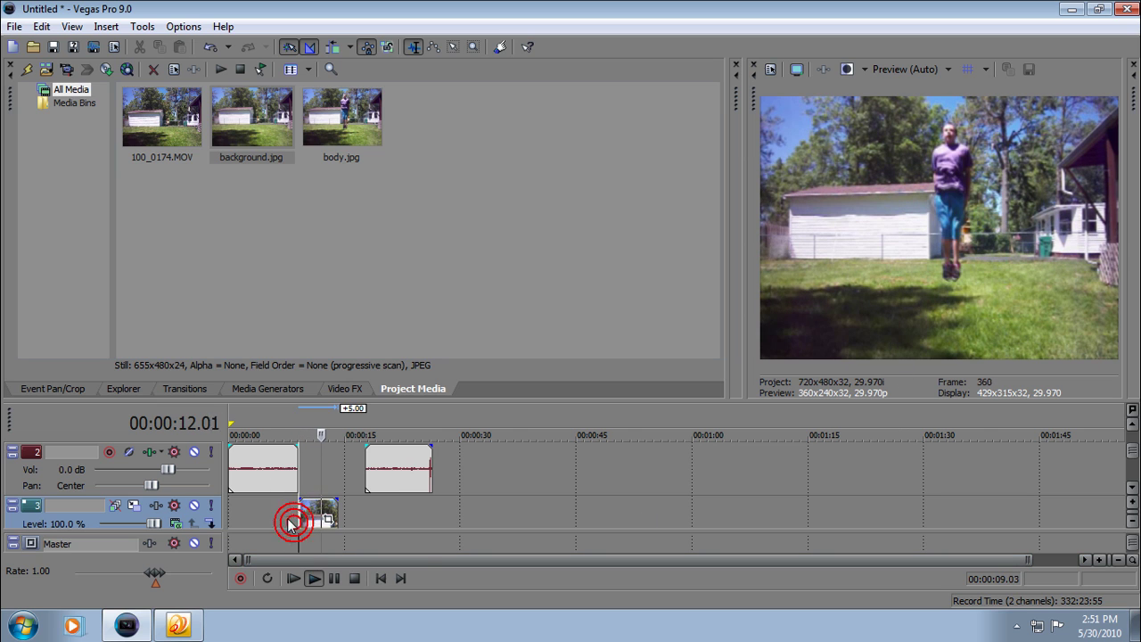
pyautogui.click(319, 579)
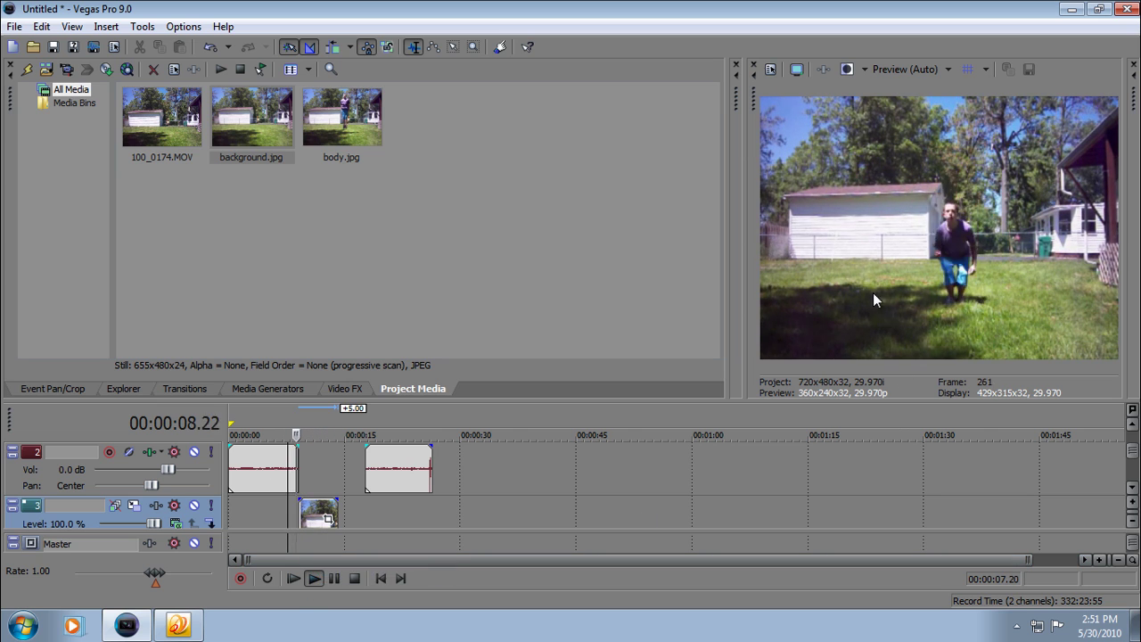
pyautogui.click(334, 578)
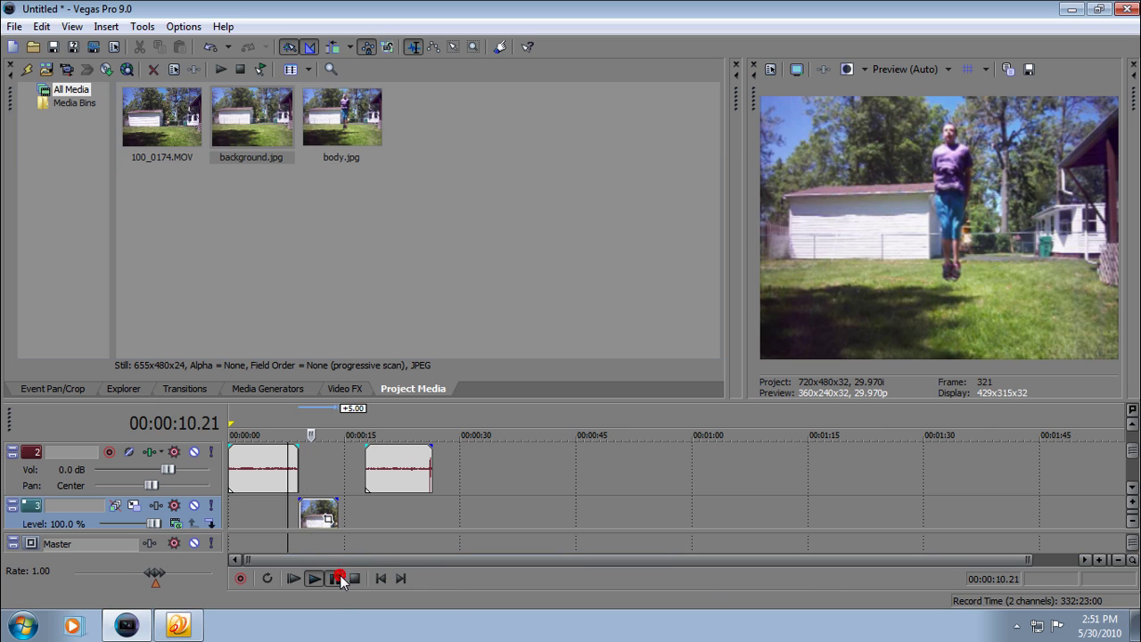
pyautogui.click(285, 512)
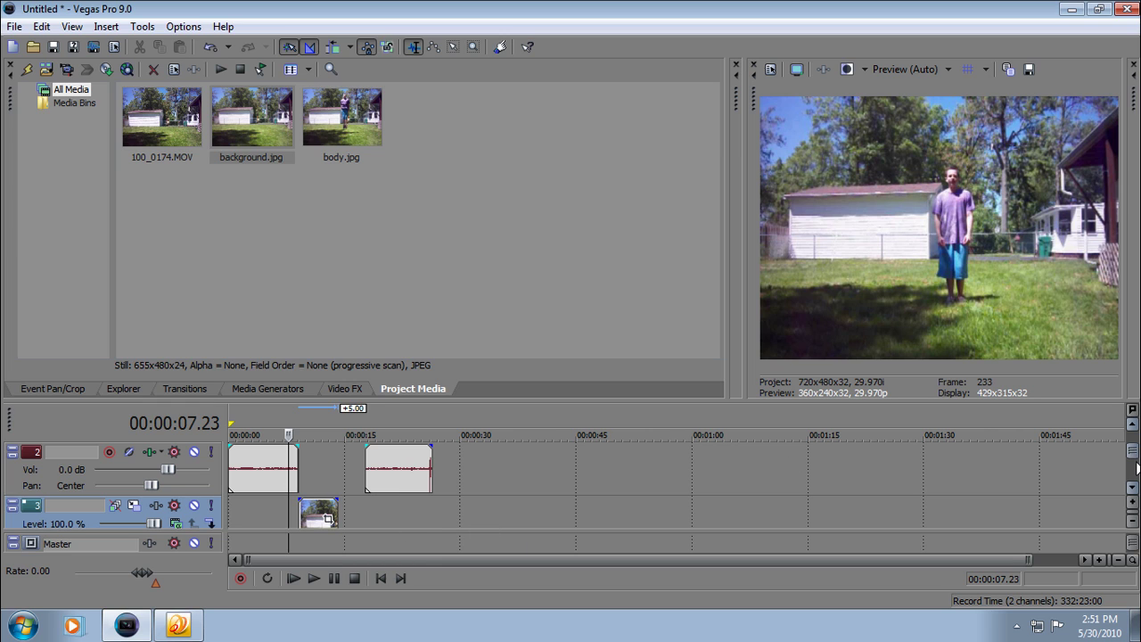
# Step: Set the body still's mask feather type to Both with a 5% feather
pyautogui.moveTo(1132, 457); pyautogui.dragTo(1130, 444)
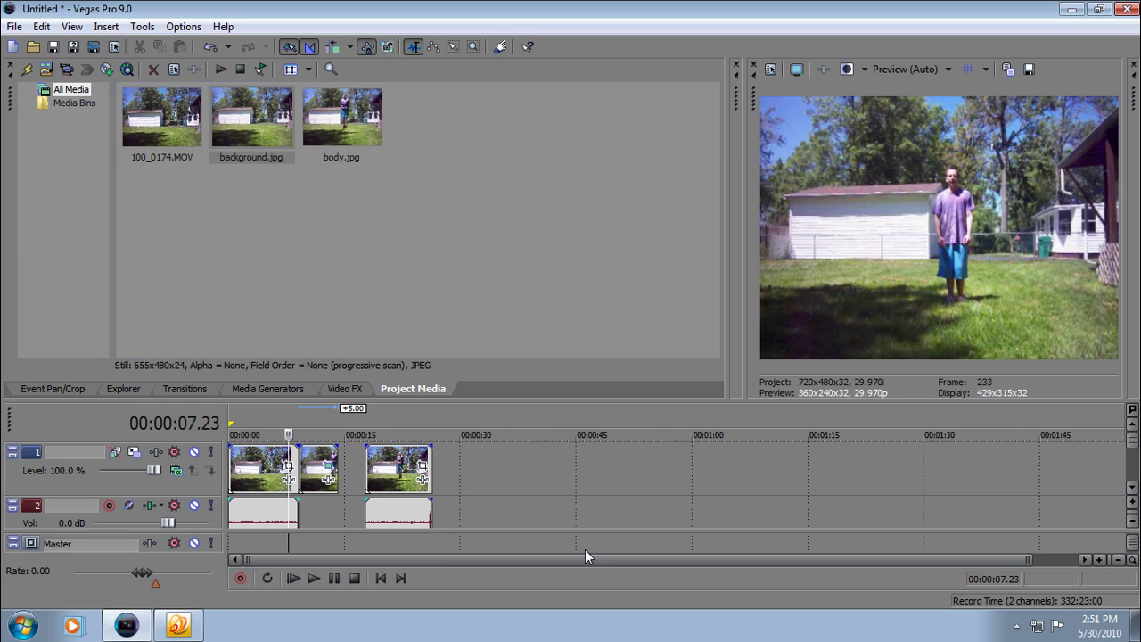
pyautogui.click(328, 468)
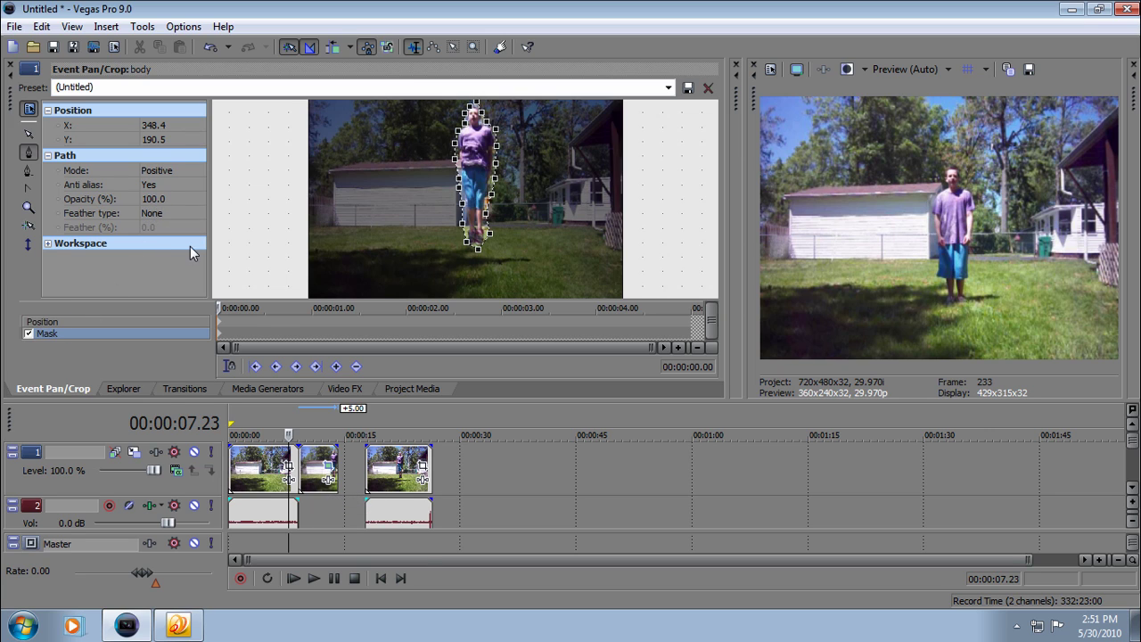
pyautogui.click(157, 212)
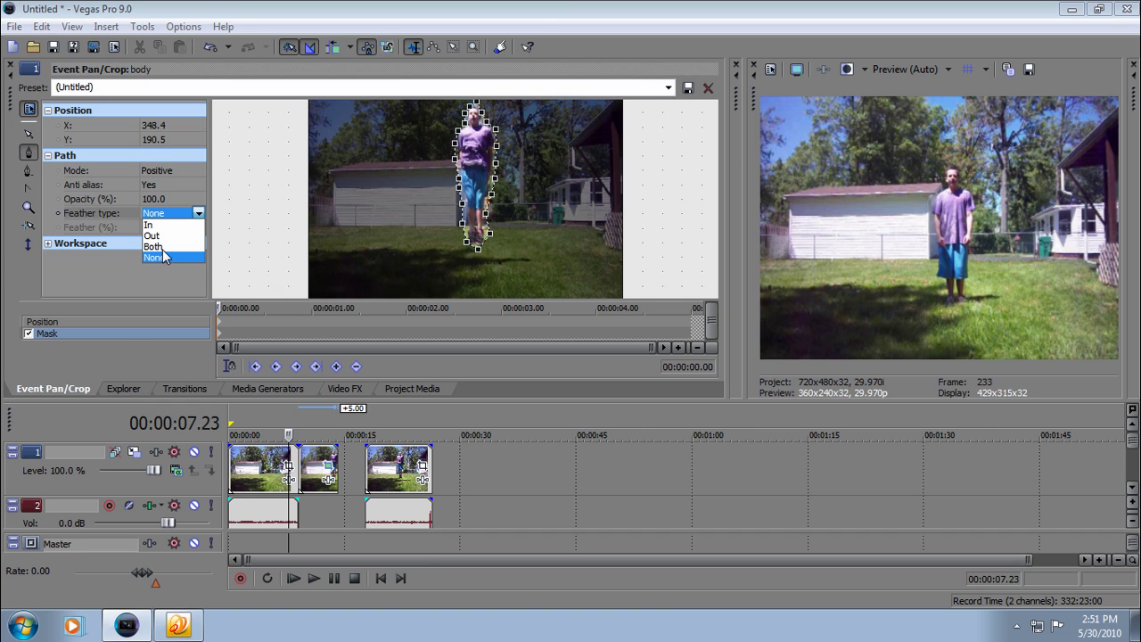
pyautogui.click(152, 247)
pyautogui.click(165, 227)
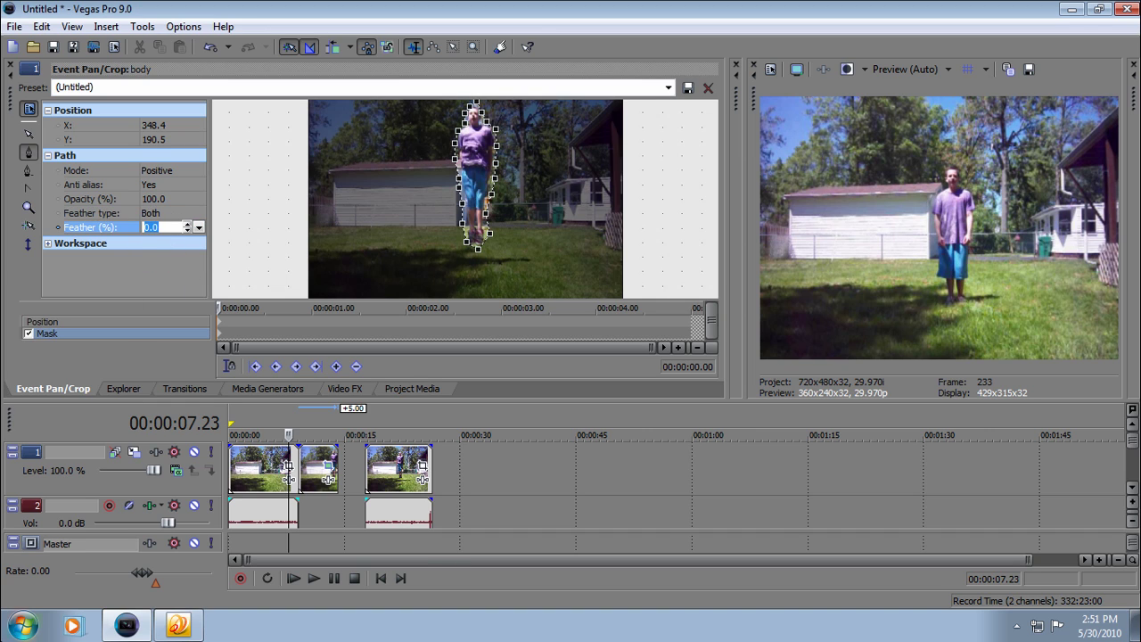
pyautogui.write('5')
pyautogui.click(149, 279)
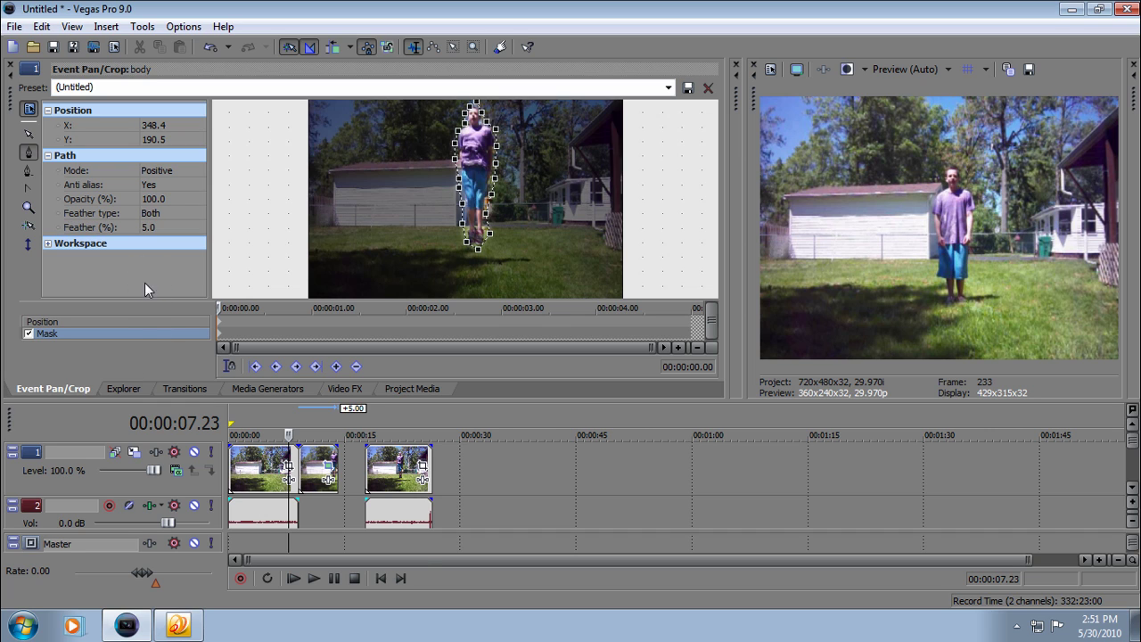
# Step: Add a Position keyframe at 00:00:01.14 shifting the body image so the person rises
pyautogui.click(56, 319)
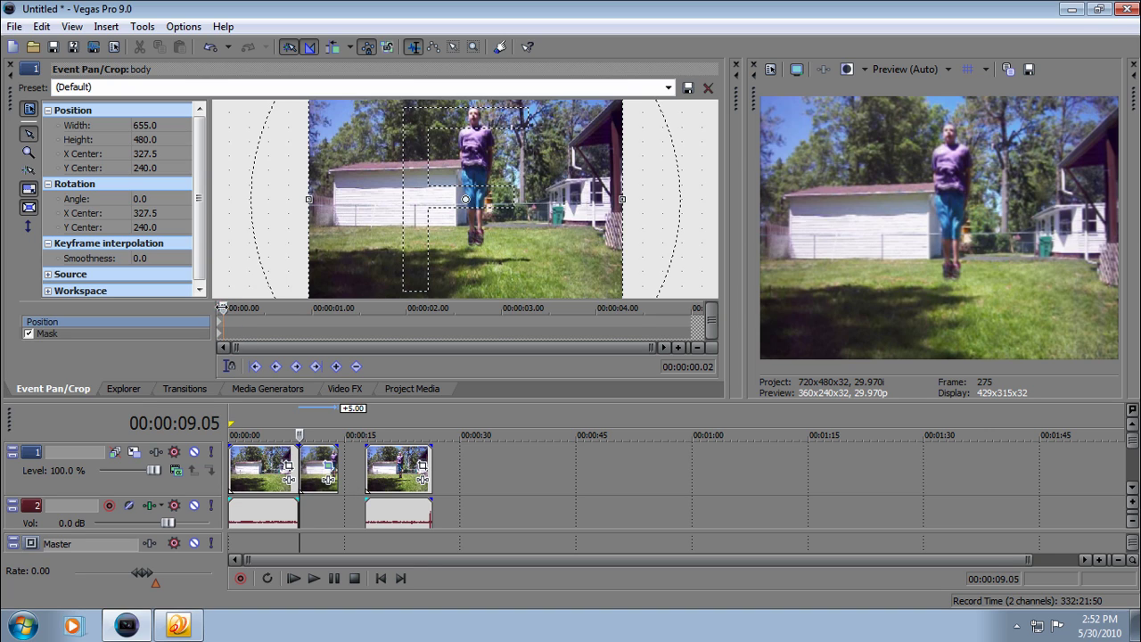
pyautogui.click(218, 306)
pyautogui.moveTo(222, 308); pyautogui.dragTo(353, 308)
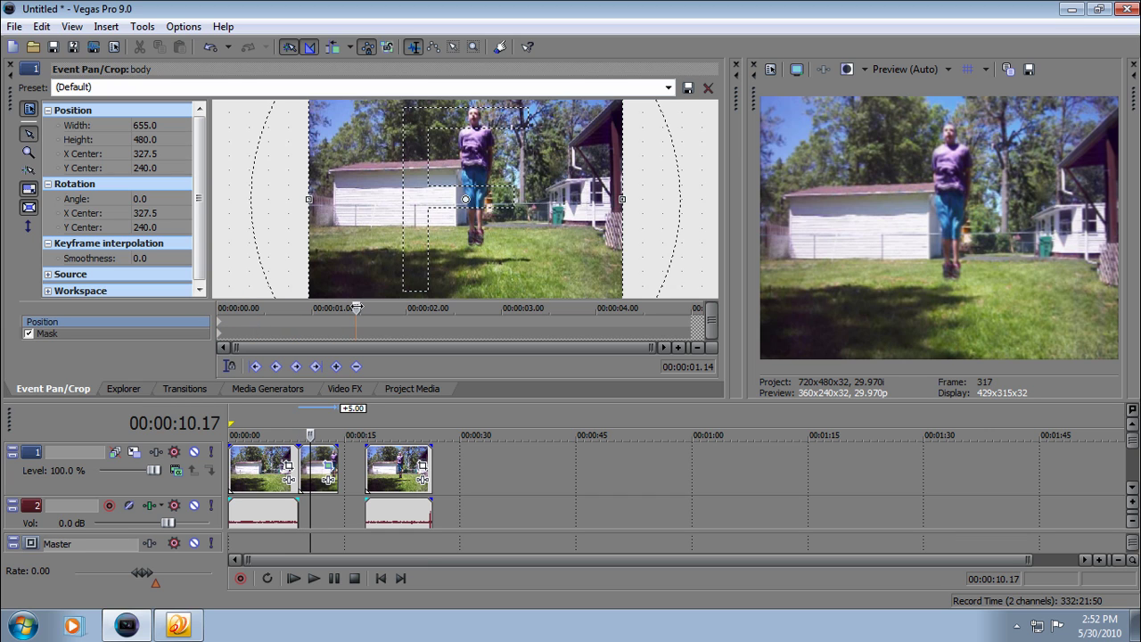
pyautogui.scroll(-5, 490, 142)
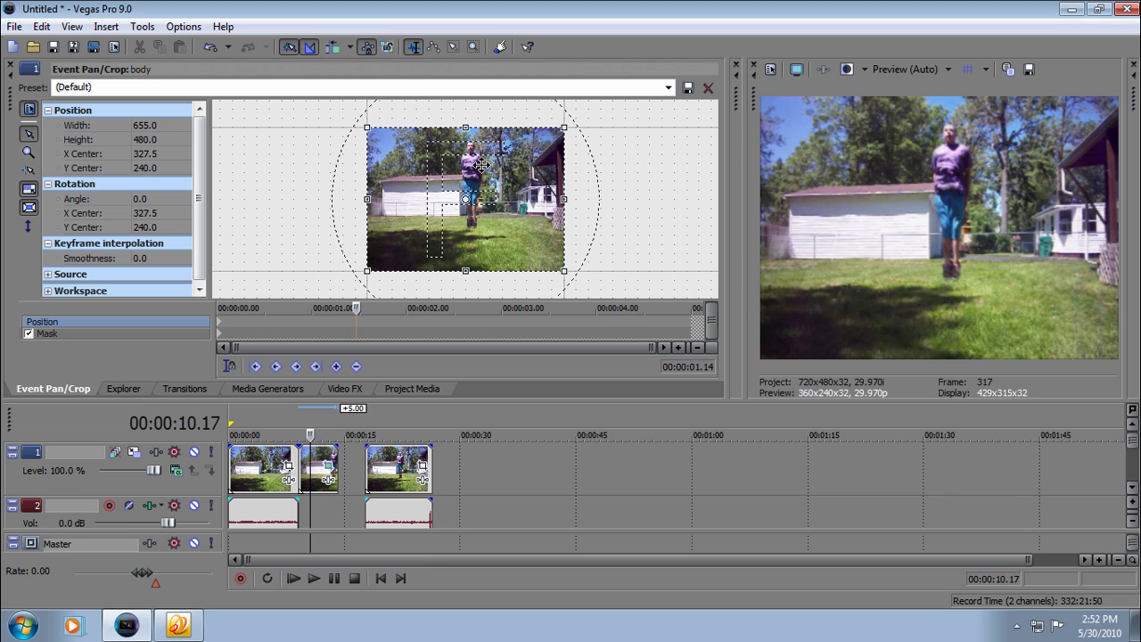
pyautogui.scroll(-1, 481, 175)
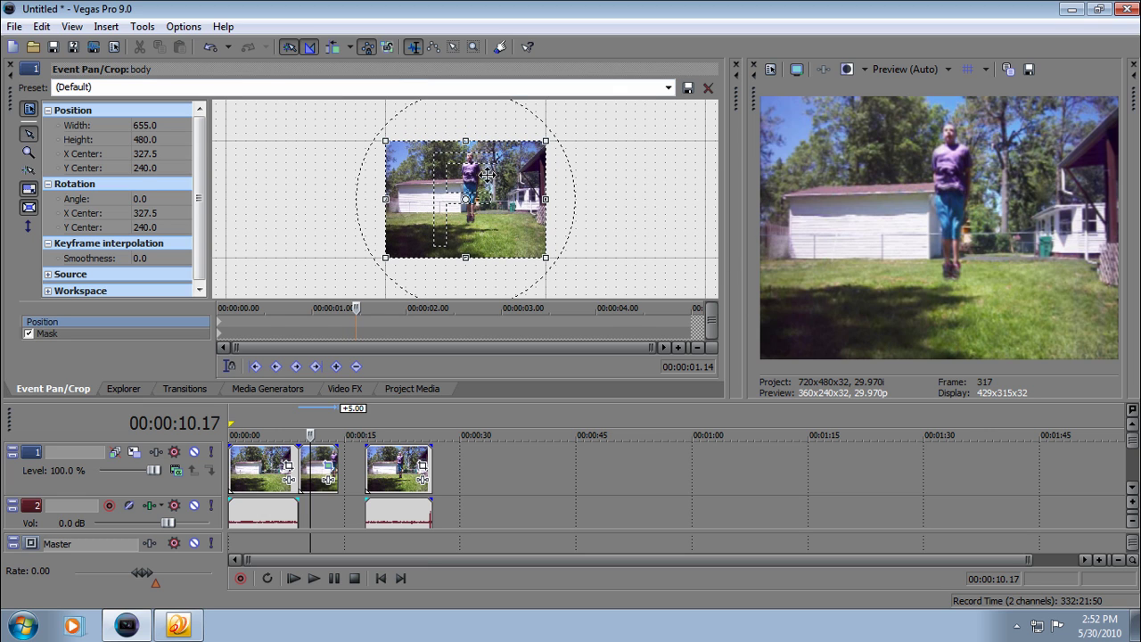
pyautogui.moveTo(479, 171); pyautogui.dragTo(469, 259)
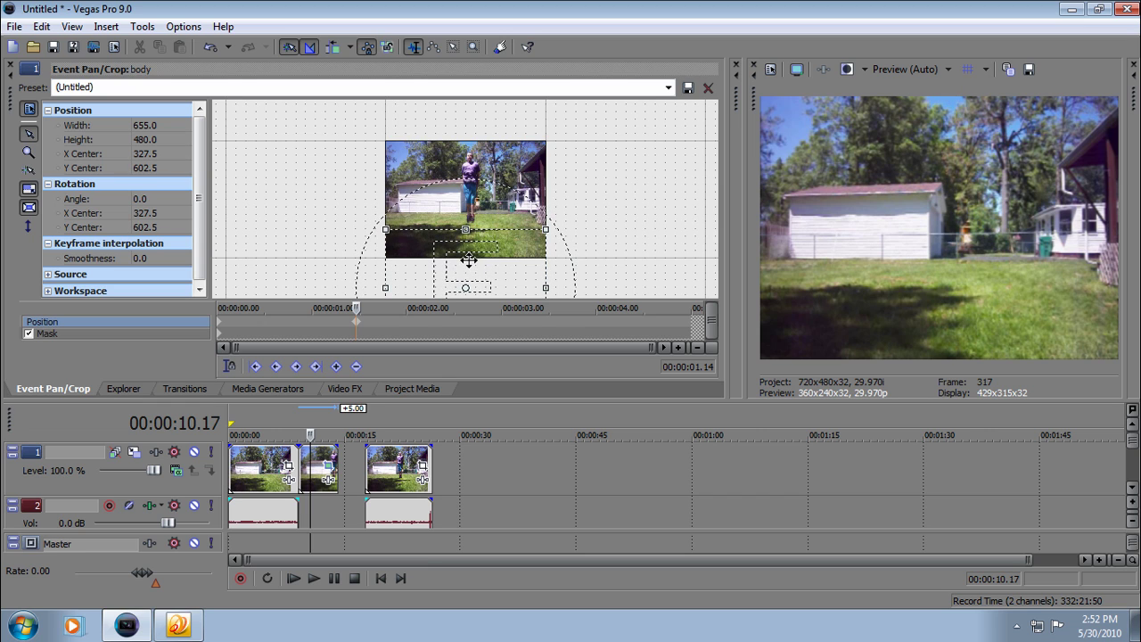
# Step: Return to the body event's start, play the project, and select the first track 1 event
pyautogui.moveTo(357, 307); pyautogui.dragTo(191, 316)
pyautogui.click(295, 579)
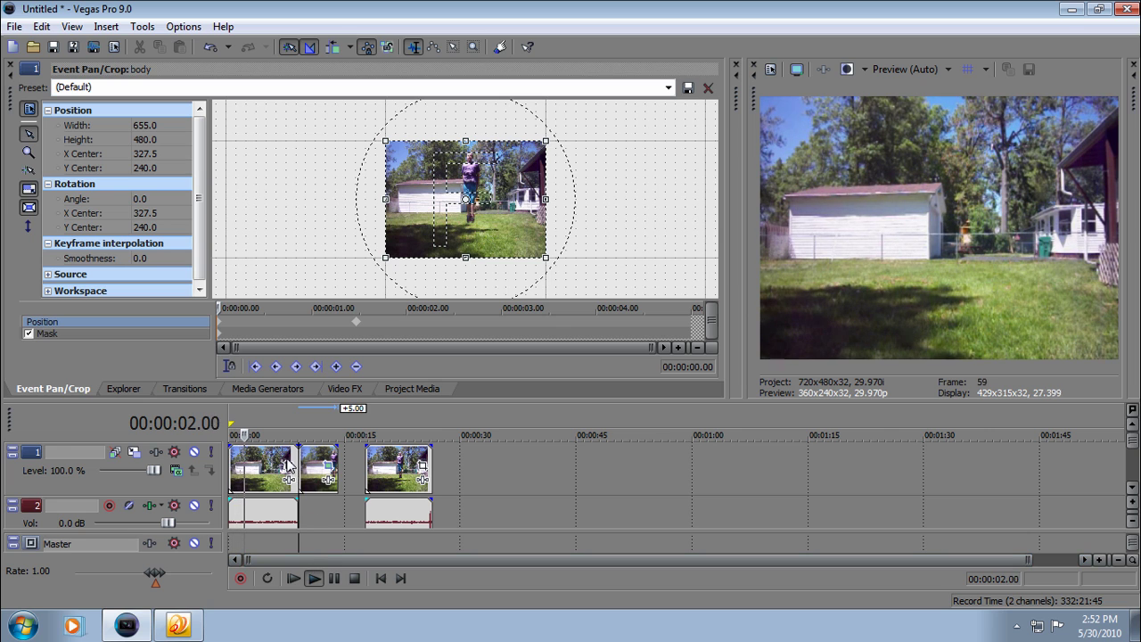
pyautogui.click(290, 462)
pyautogui.doubleClick(290, 461)
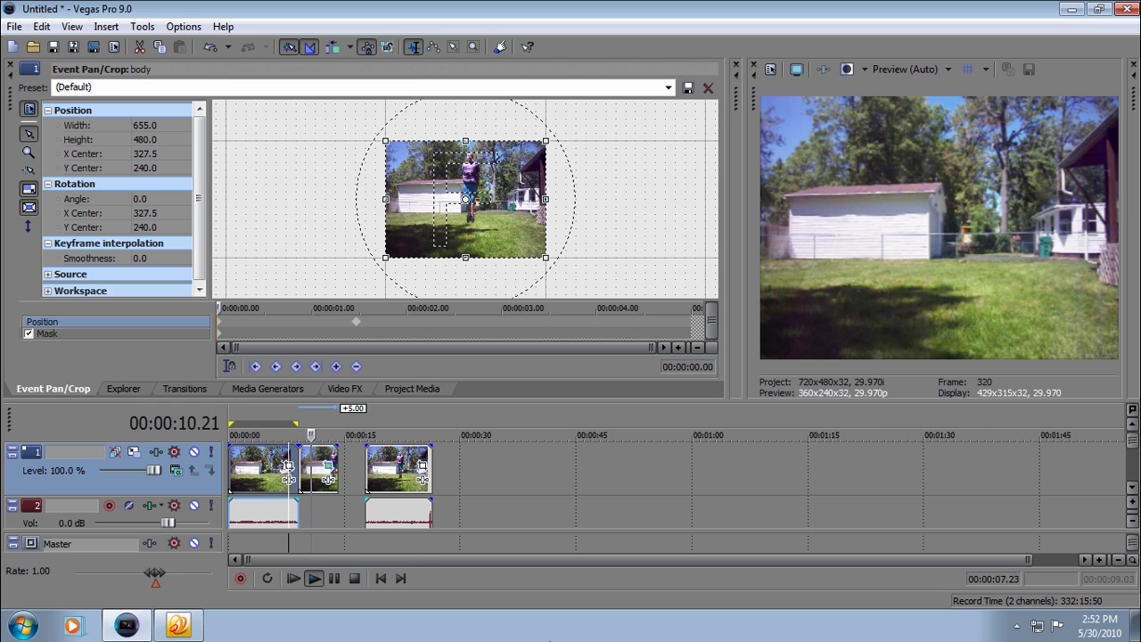
pyautogui.click(334, 577)
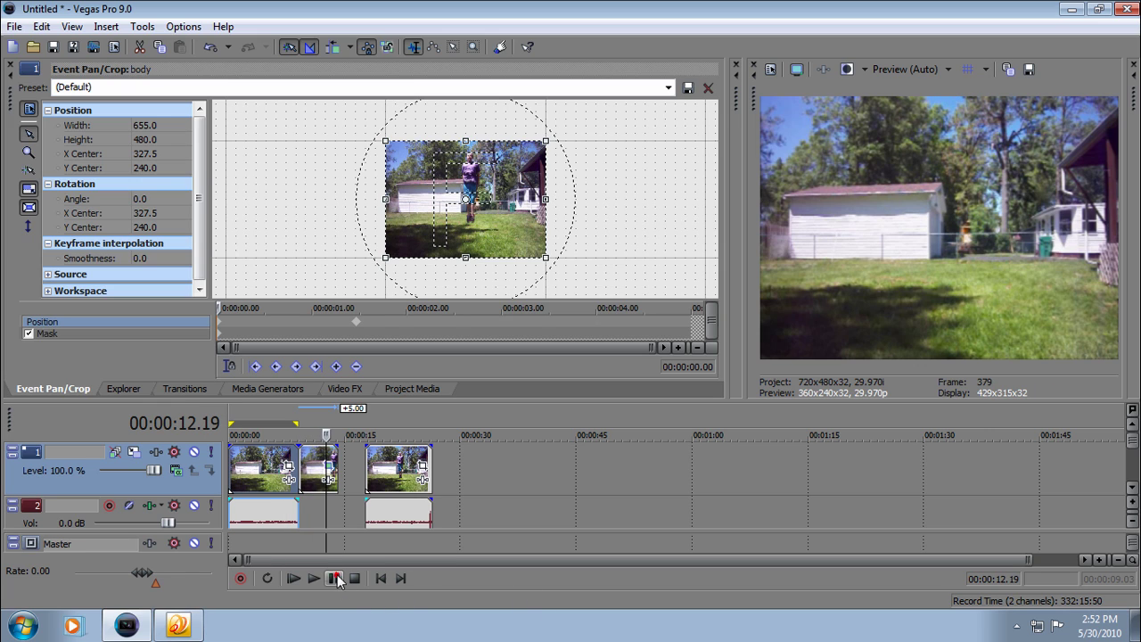
pyautogui.click(356, 331)
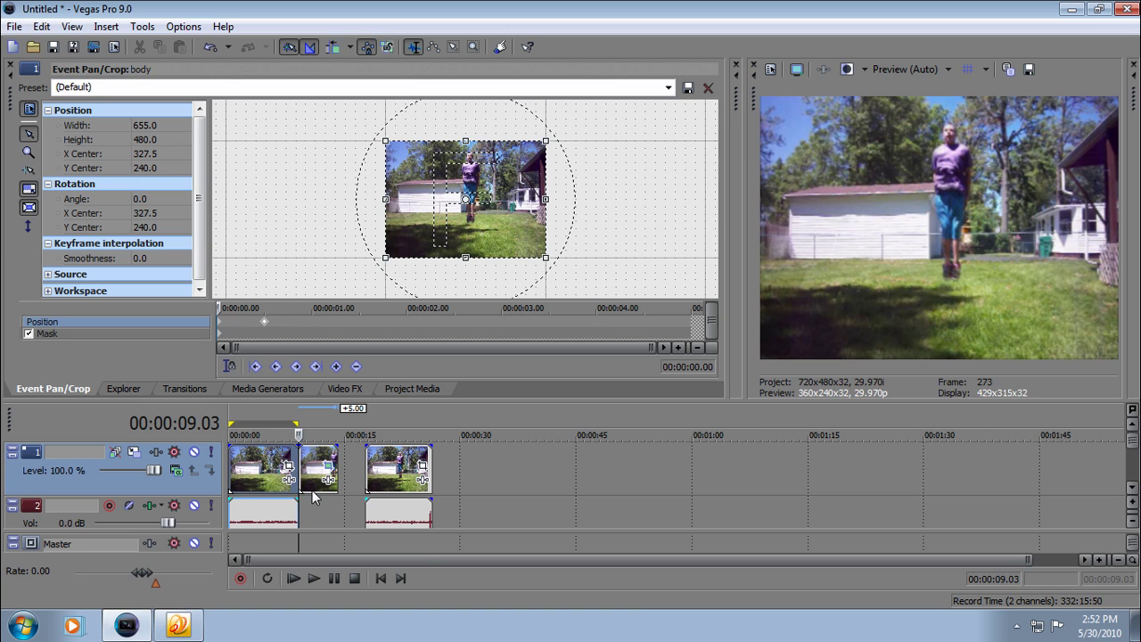
pyautogui.click(314, 578)
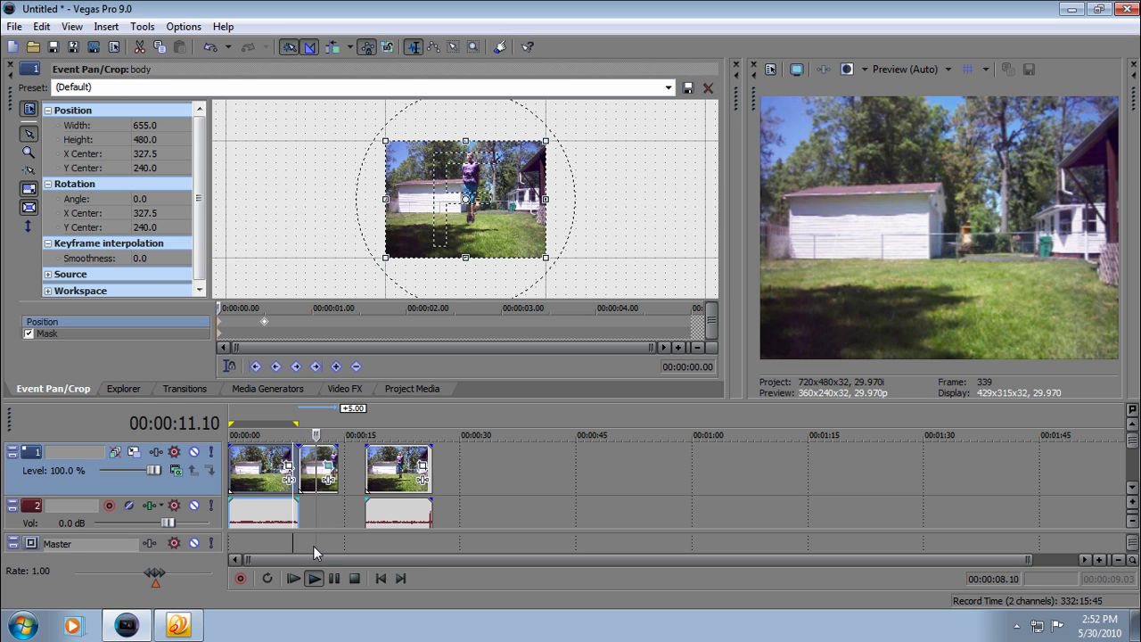
pyautogui.click(313, 579)
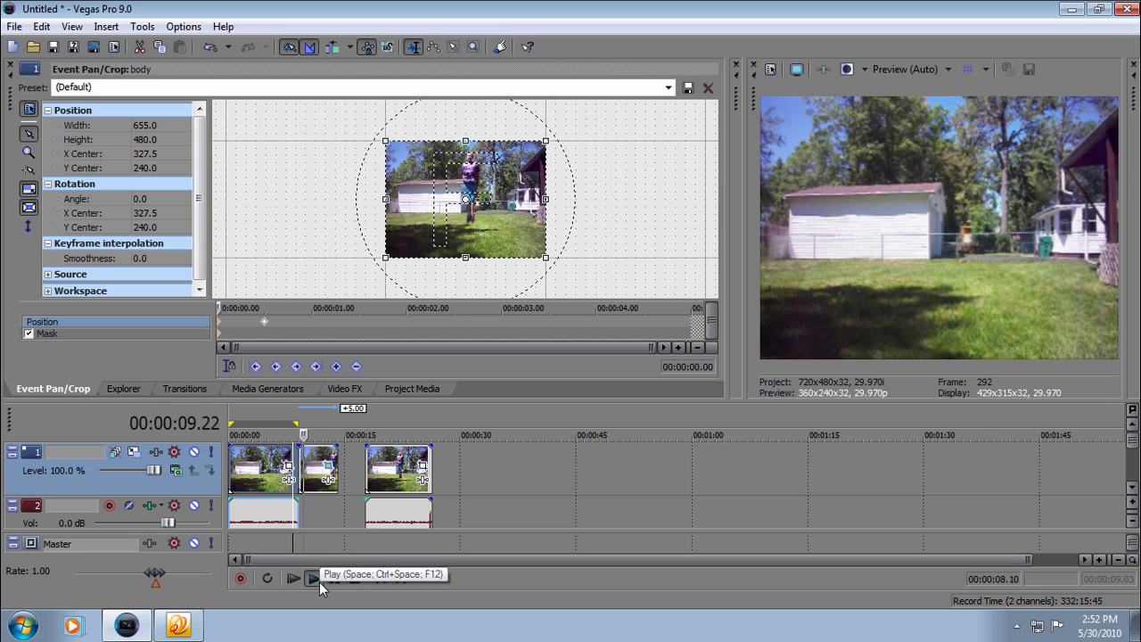
pyautogui.click(332, 580)
pyautogui.scroll(5, 267, 326)
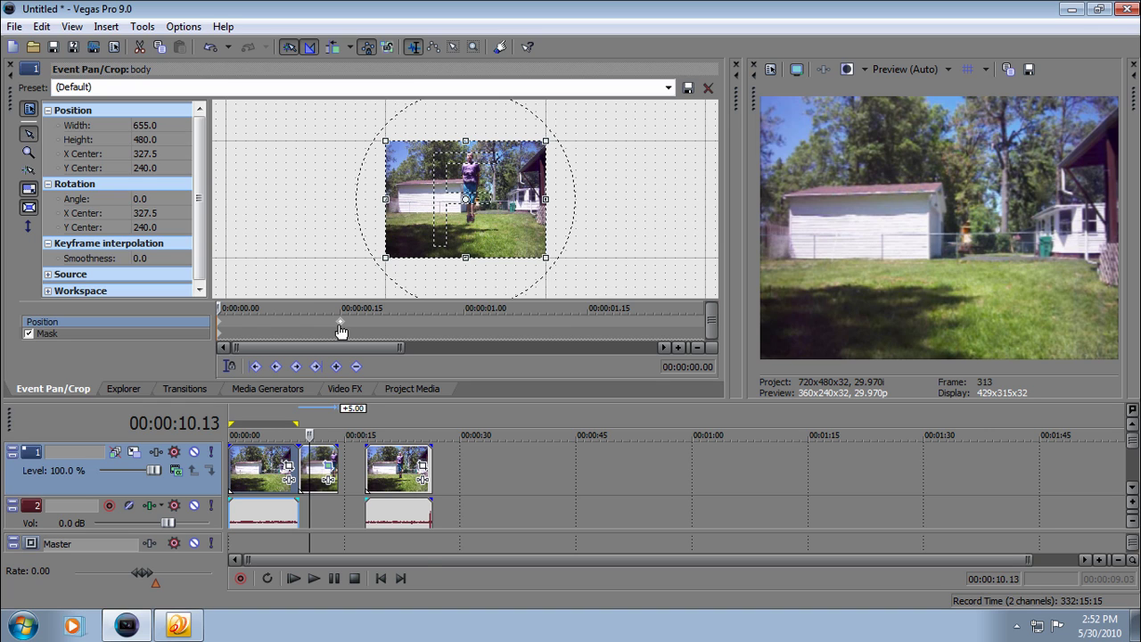
pyautogui.moveTo(341, 332); pyautogui.dragTo(299, 333)
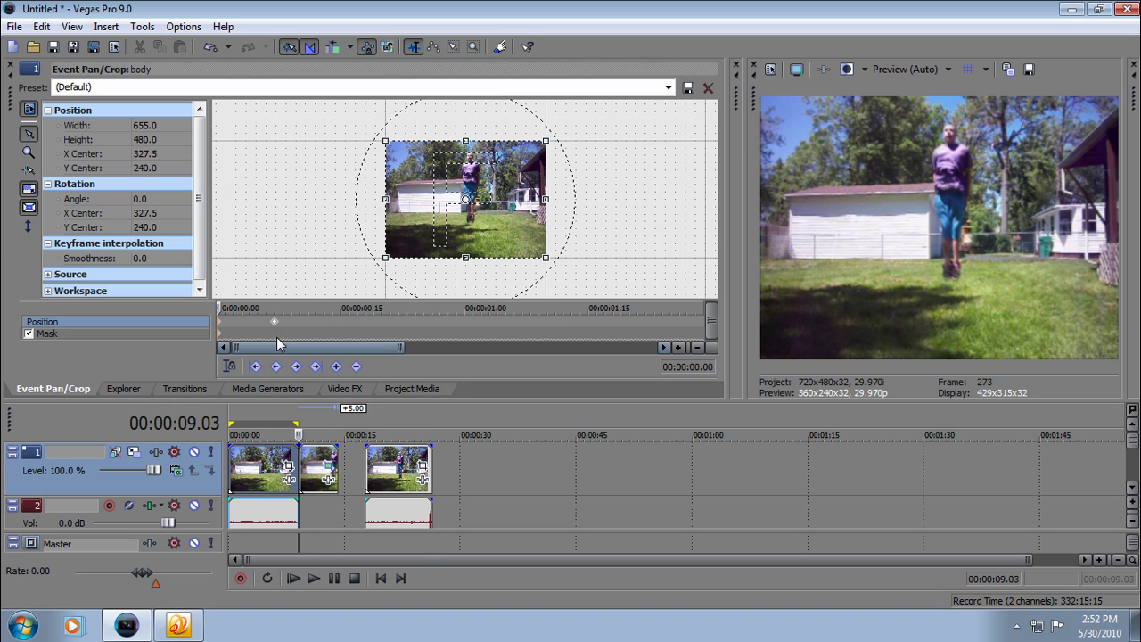
pyautogui.click(286, 451)
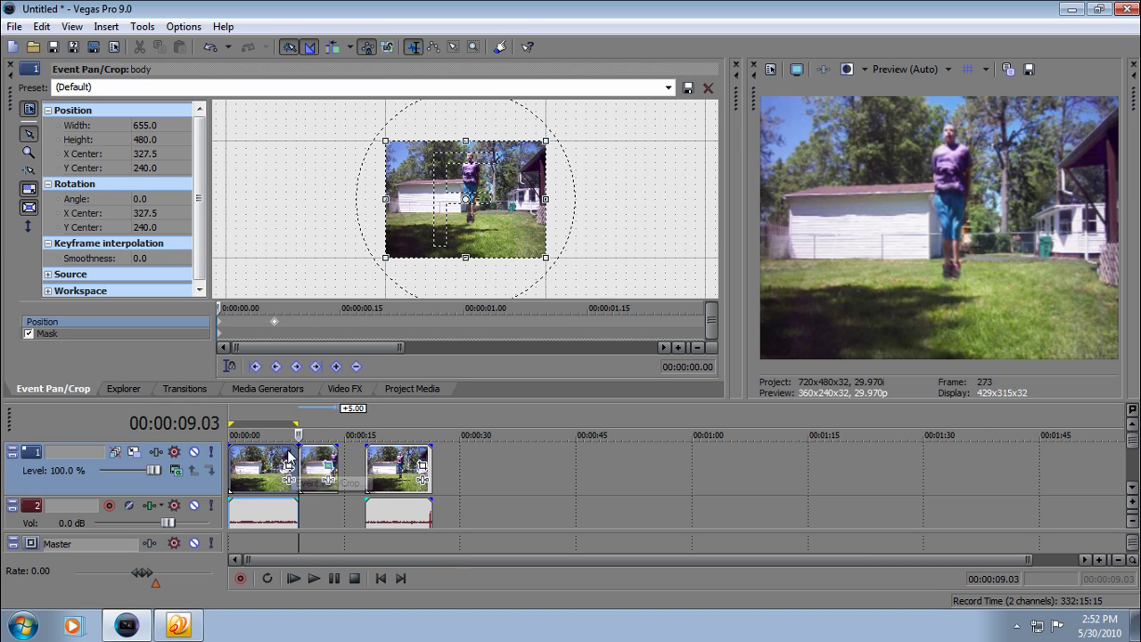
pyautogui.click(320, 578)
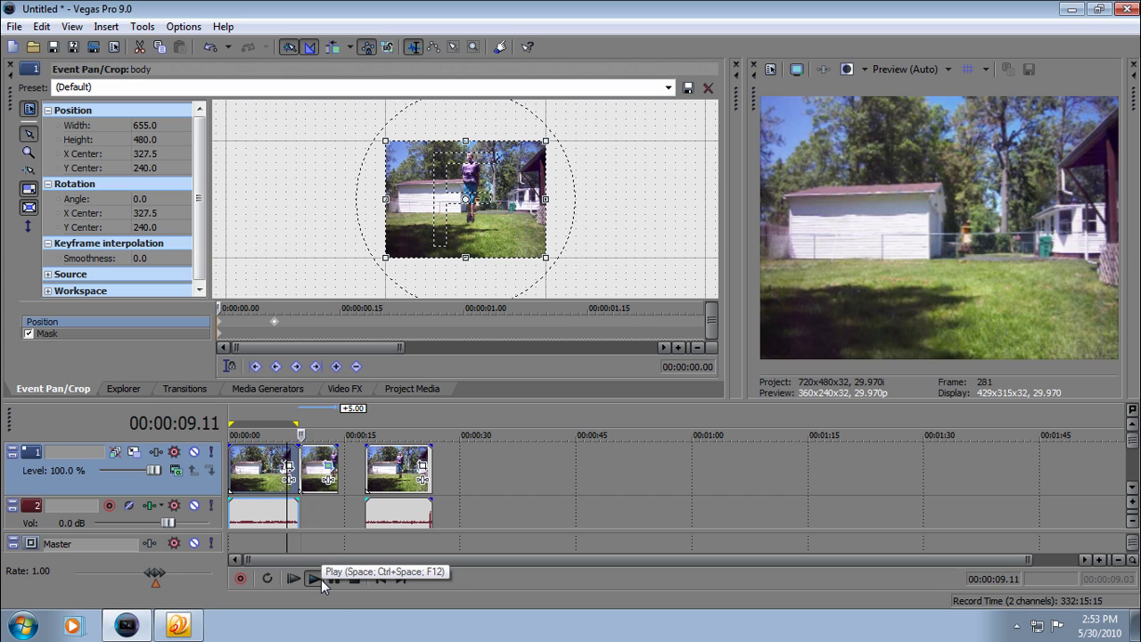
pyautogui.click(336, 576)
pyautogui.click(274, 323)
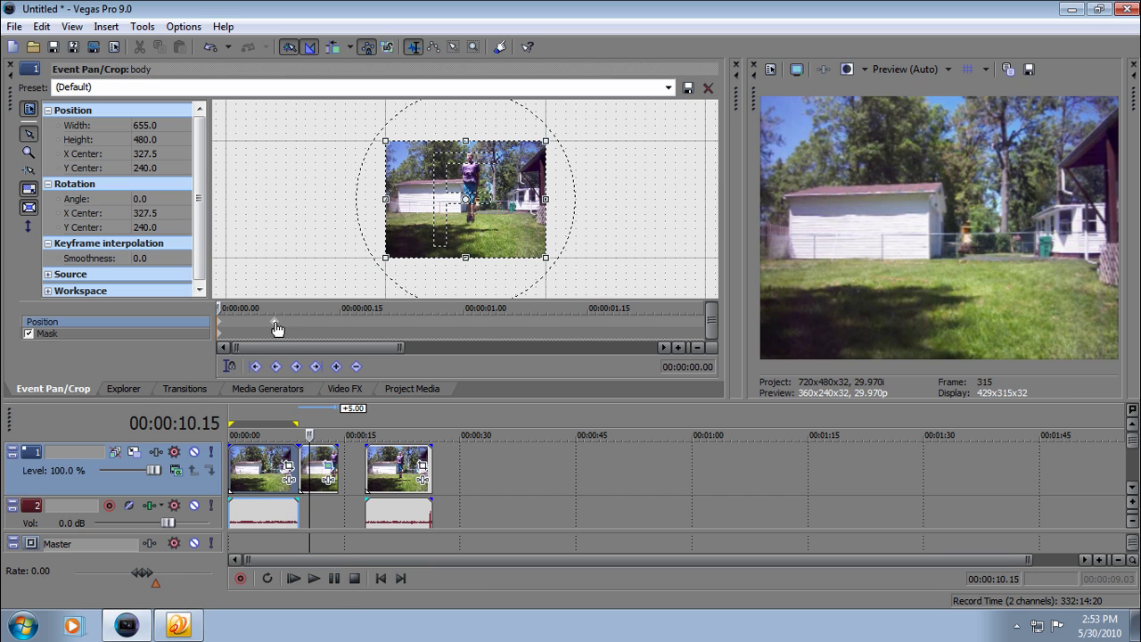
pyautogui.click(292, 463)
pyautogui.click(314, 578)
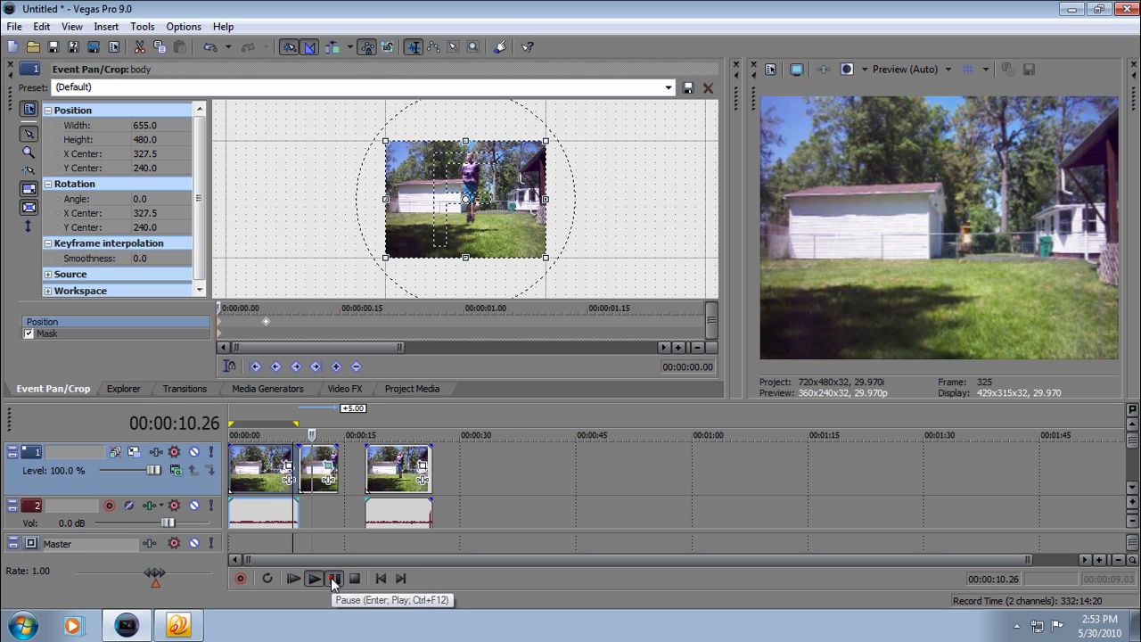
pyautogui.click(334, 579)
pyautogui.click(289, 454)
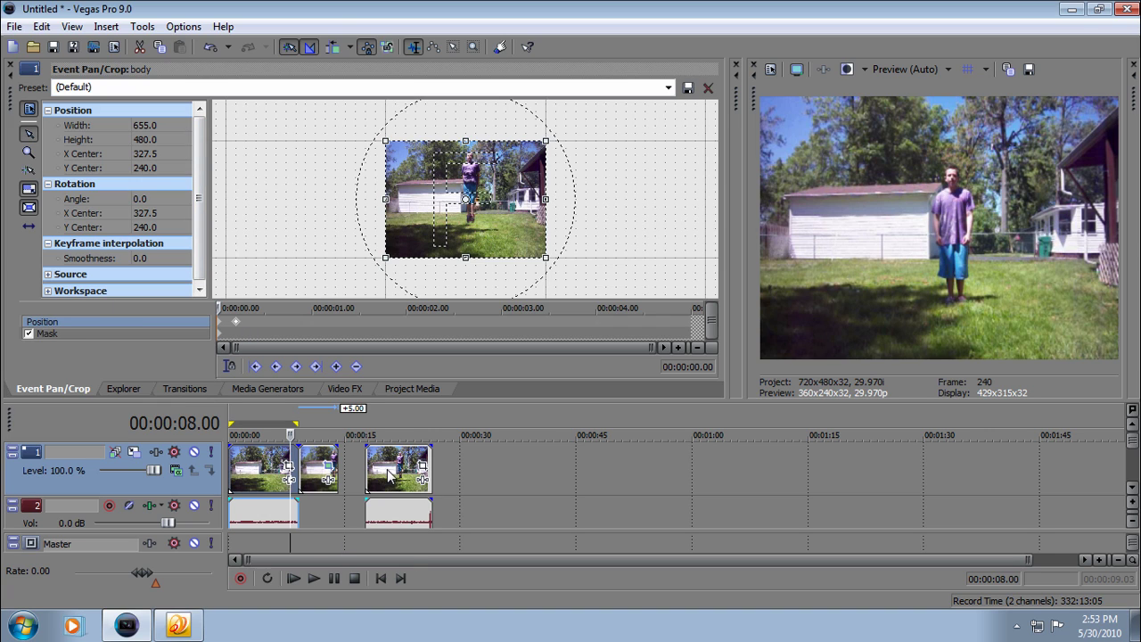
# Step: Butt the third clip against the still and preview from 7.04
pyautogui.moveTo(390, 475); pyautogui.dragTo(362, 475)
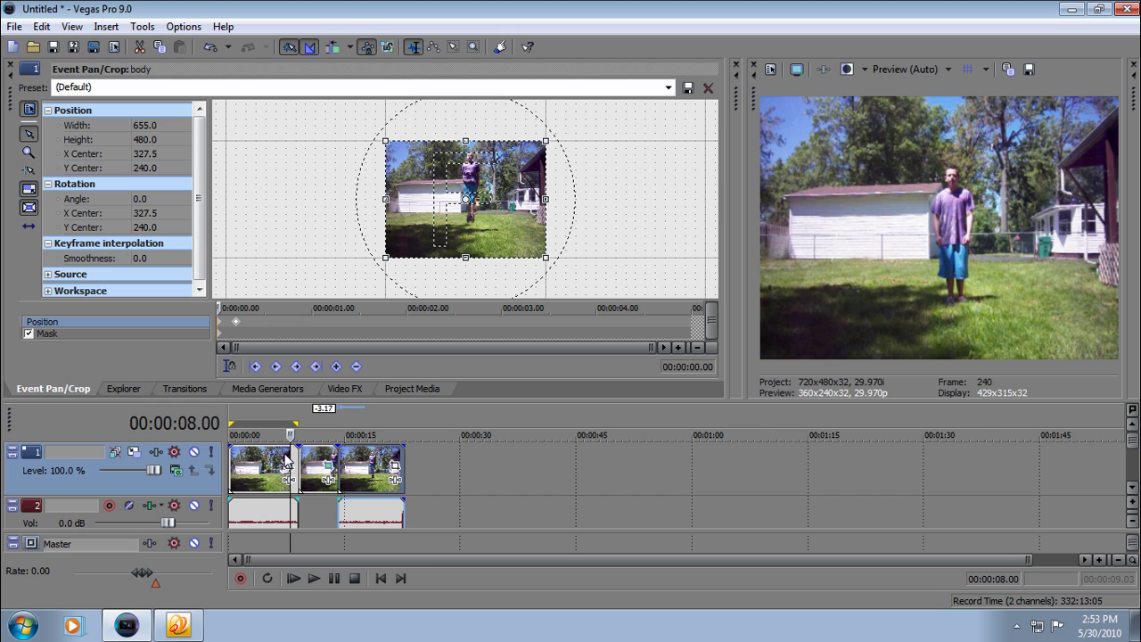
pyautogui.click(284, 460)
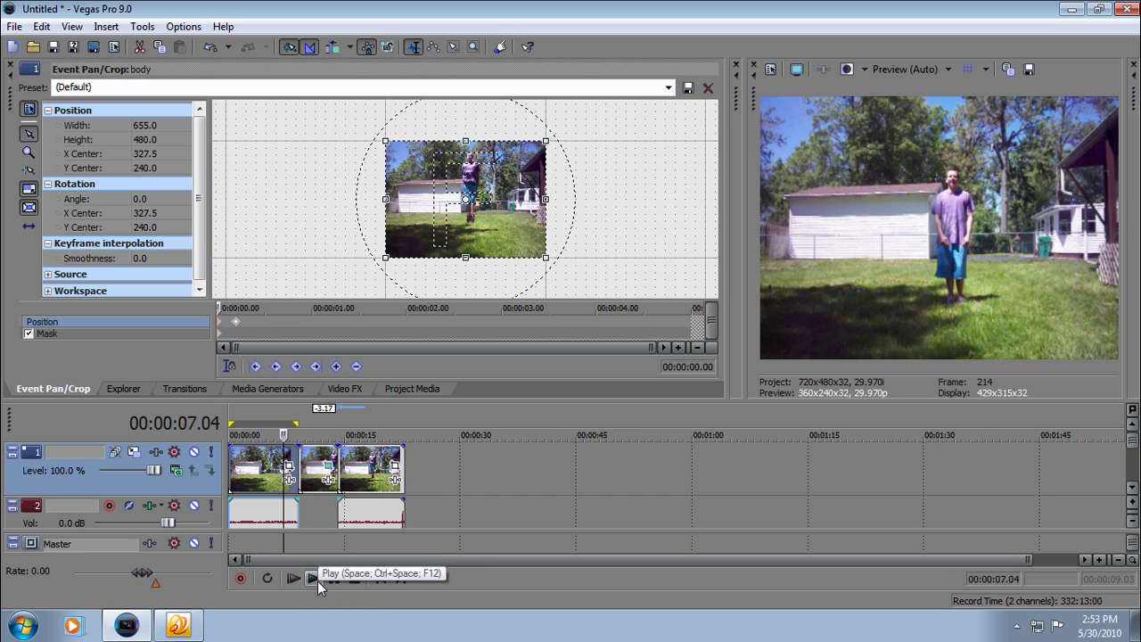
pyautogui.click(317, 580)
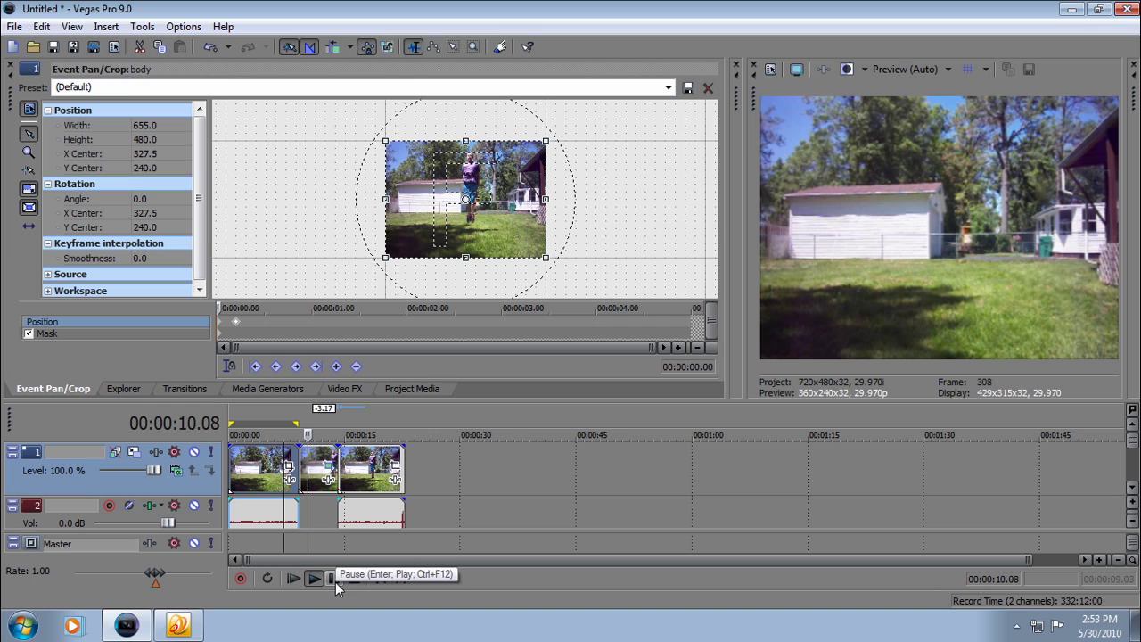
pyautogui.click(344, 578)
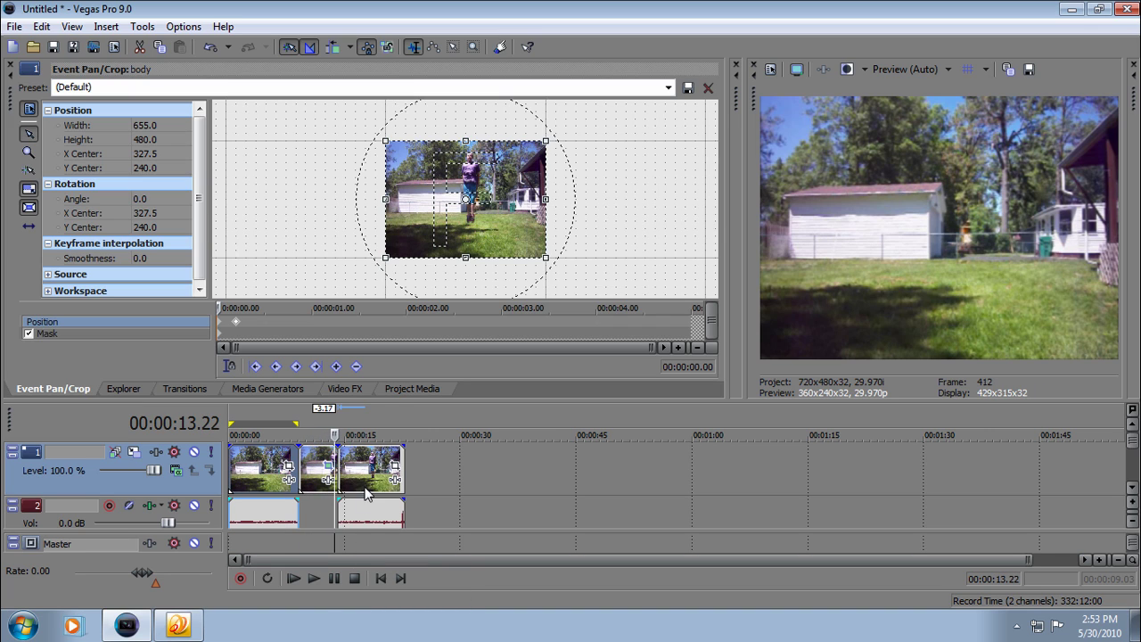
# Step: Shorten the still's end and delete the third backyard clip
pyautogui.moveTo(368, 494); pyautogui.dragTo(401, 494)
pyautogui.moveTo(339, 478); pyautogui.dragTo(321, 479)
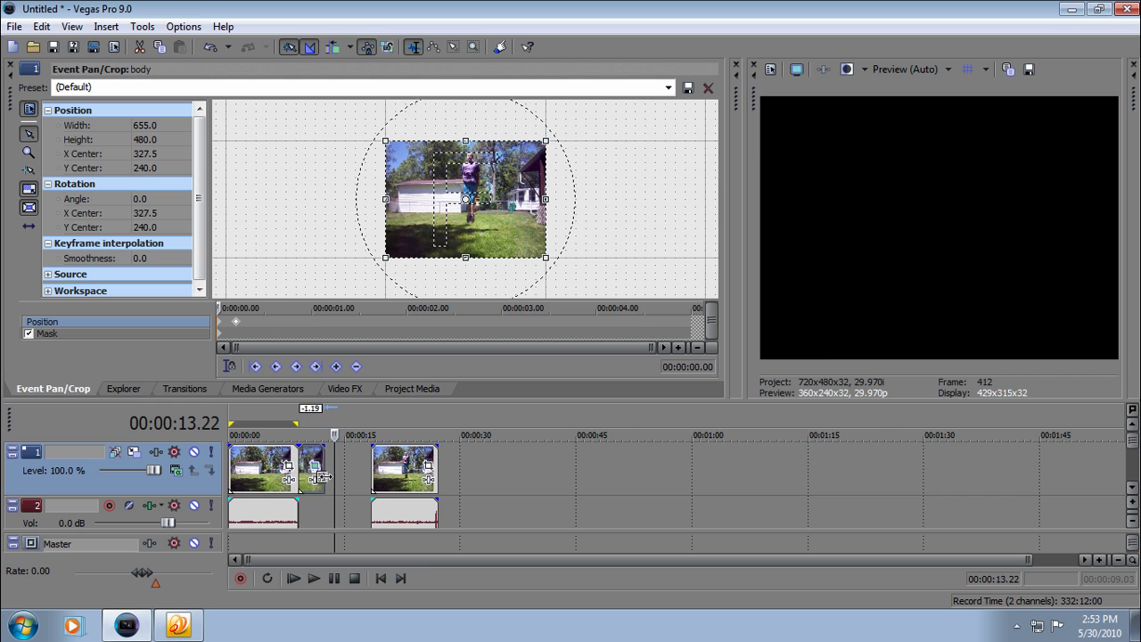
pyautogui.click(388, 473)
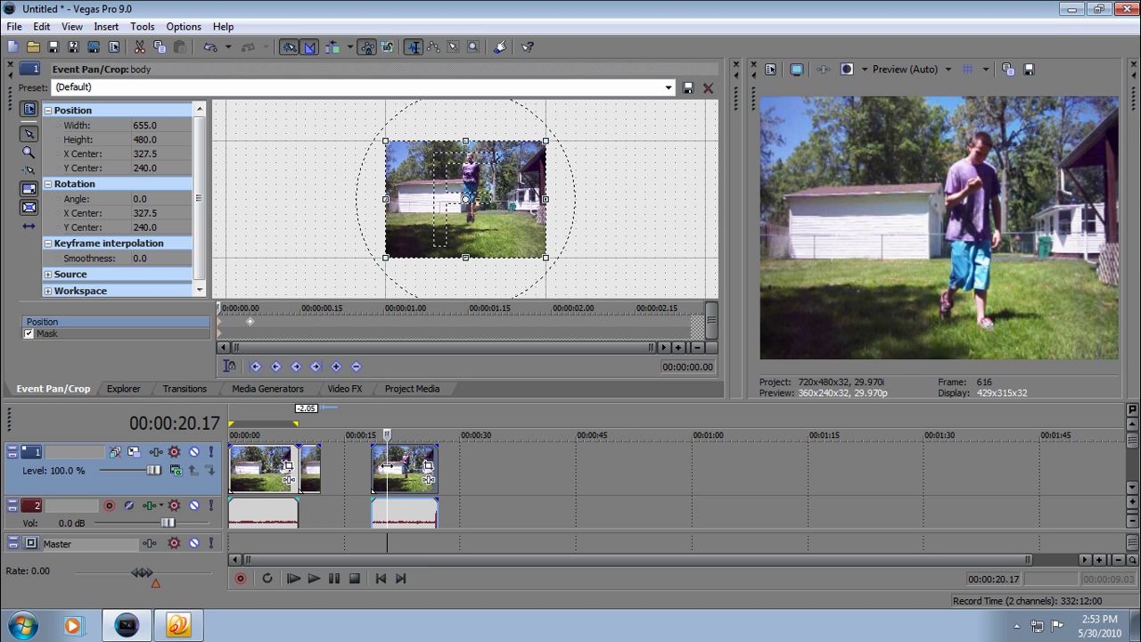
pyautogui.press('Delete')
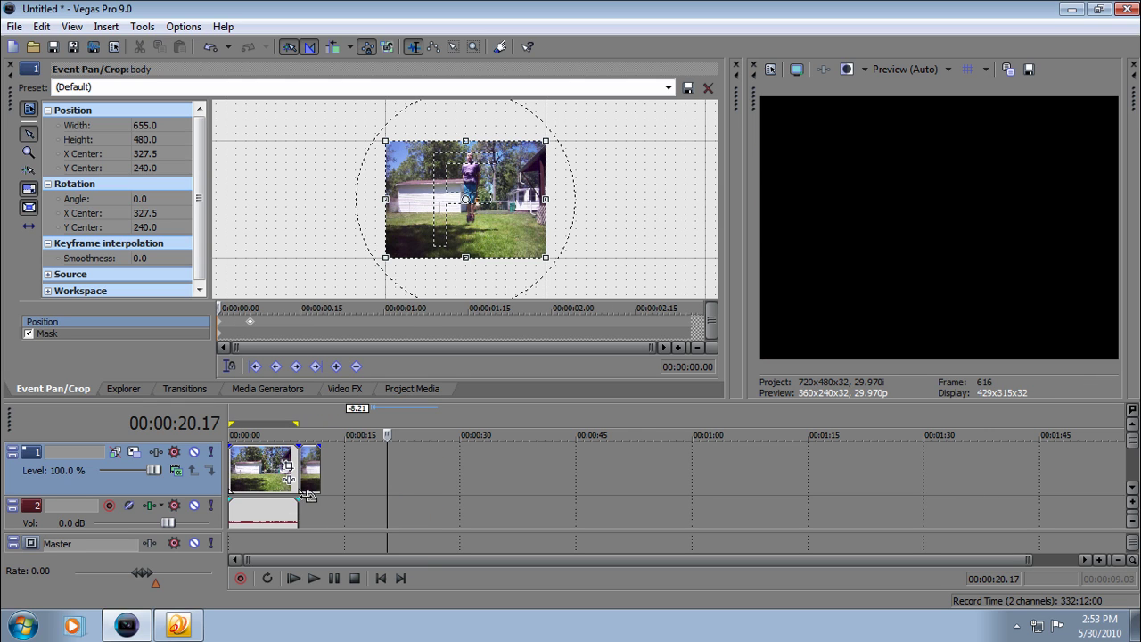
pyautogui.click(246, 468)
# Step: Play from the start and trim the still to end at 11.01
pyautogui.click(378, 579)
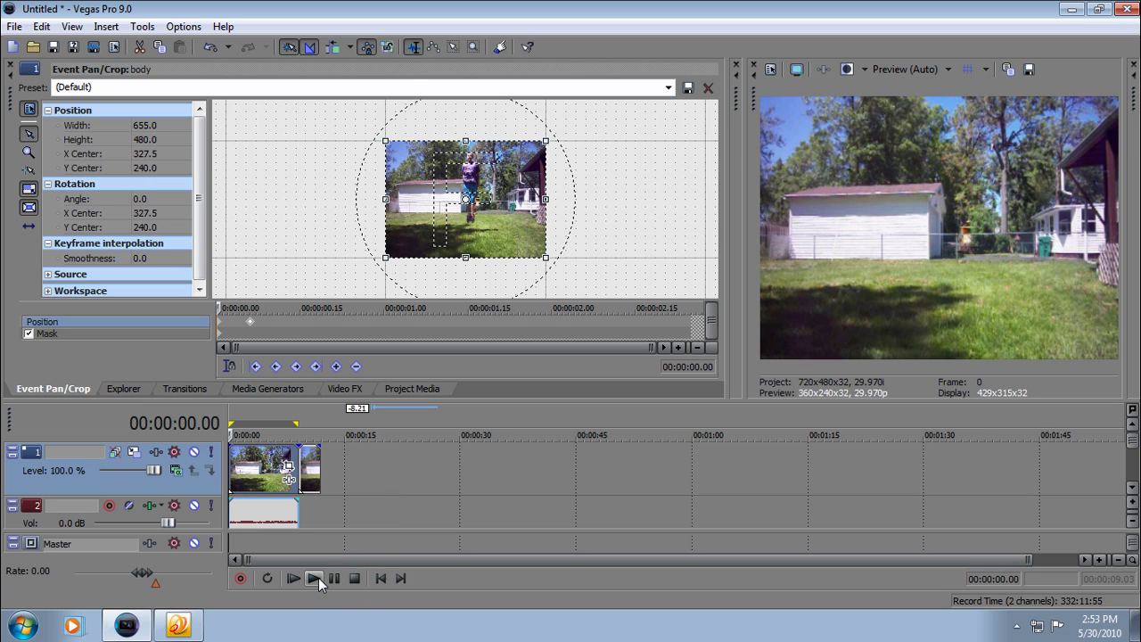
pyautogui.click(318, 577)
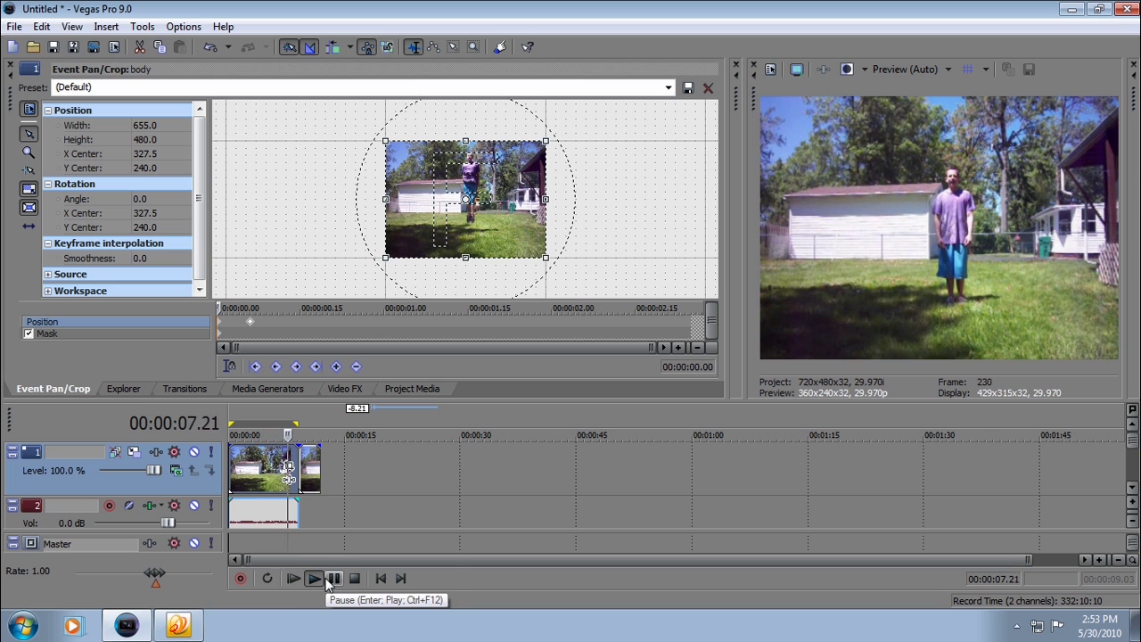
pyautogui.click(330, 578)
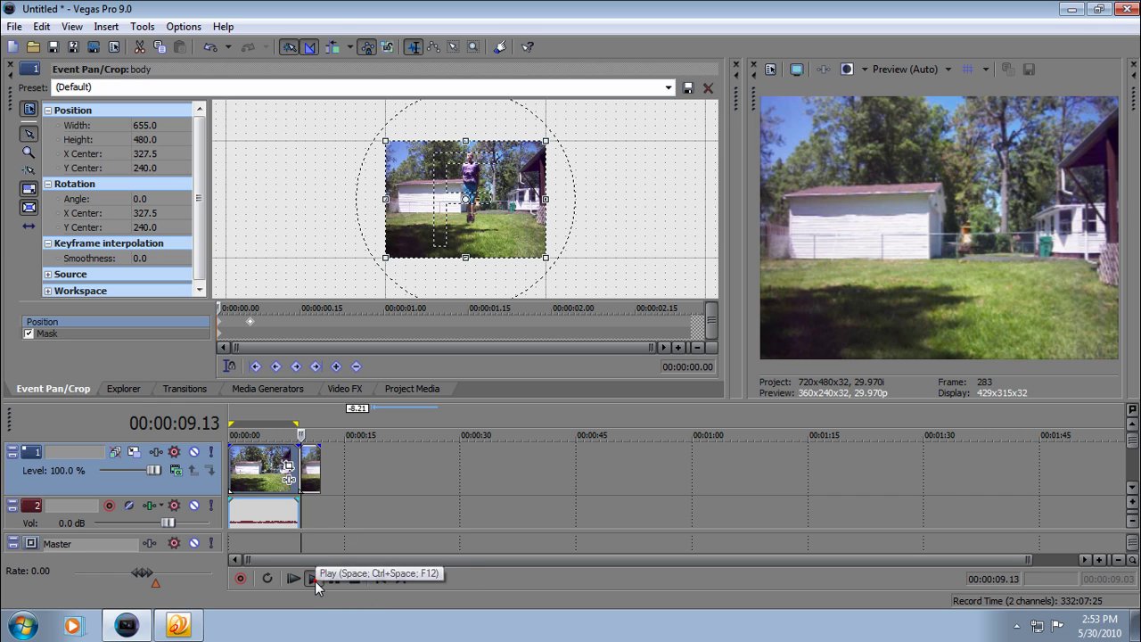
pyautogui.click(330, 581)
pyautogui.click(332, 579)
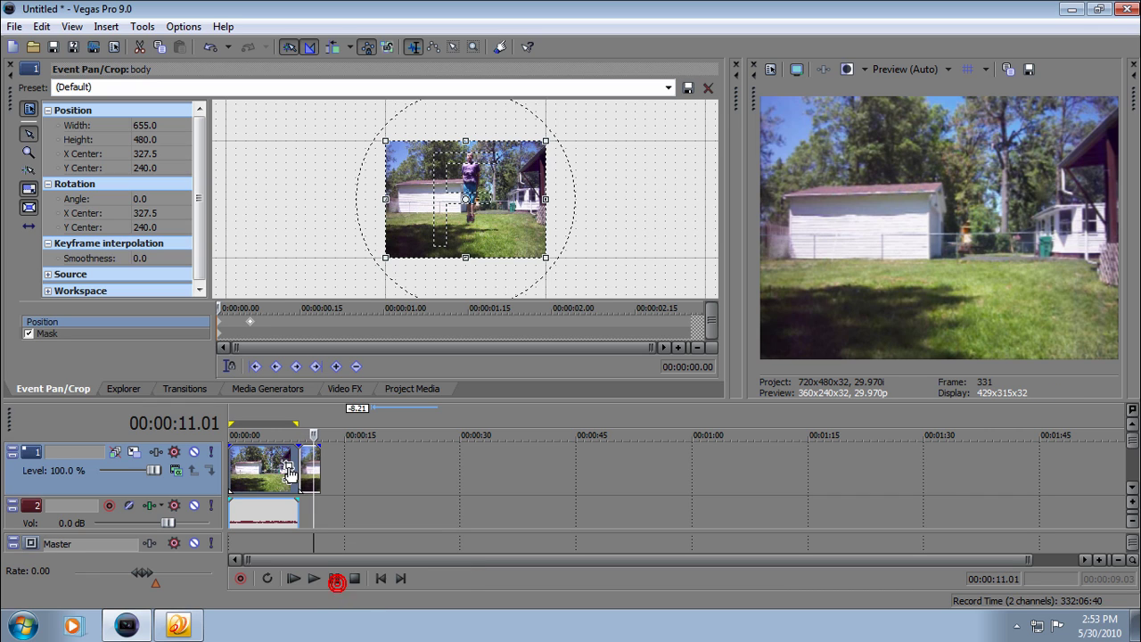
pyautogui.moveTo(319, 482); pyautogui.dragTo(297, 481)
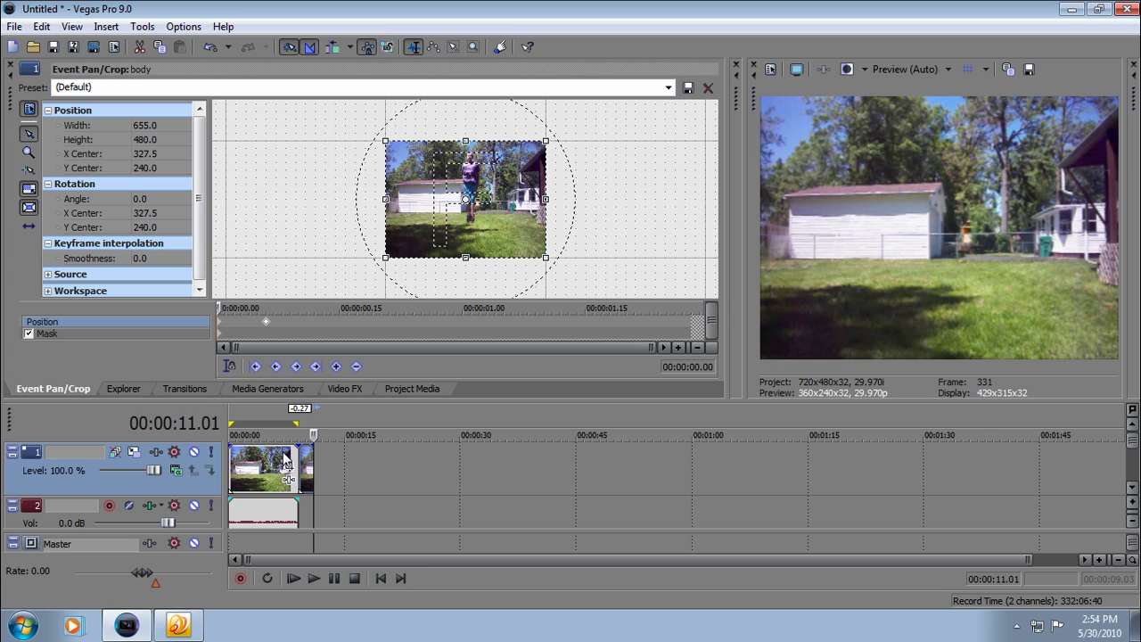
# Step: Scrub through the jump from 7.01, then play the finished effect from the start
pyautogui.click(285, 459)
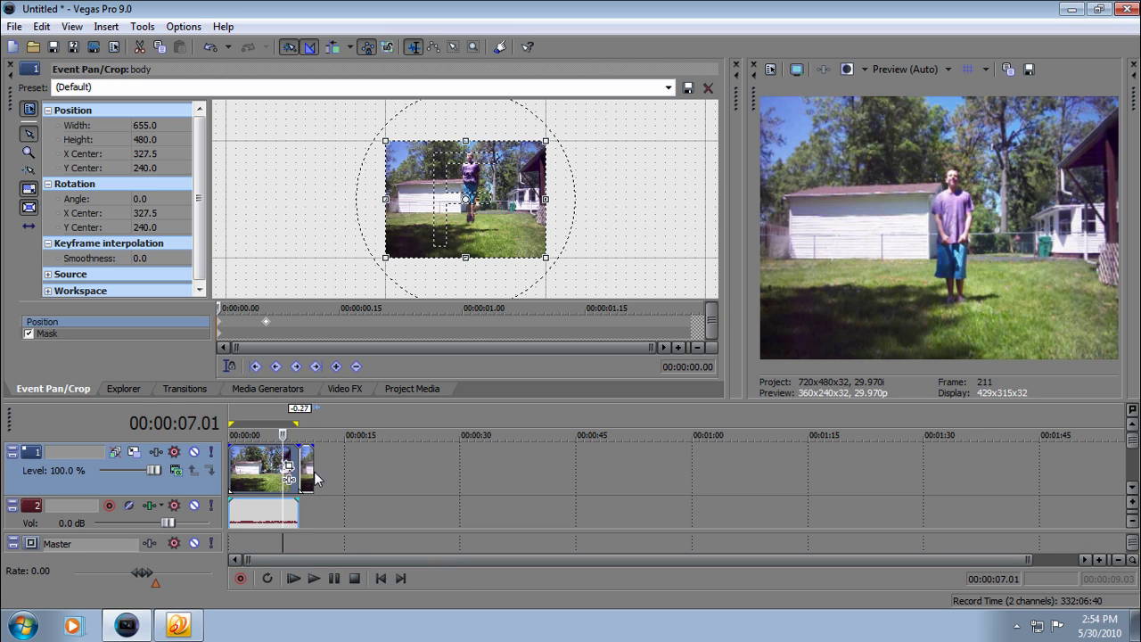
pyautogui.moveTo(284, 435); pyautogui.dragTo(302, 435)
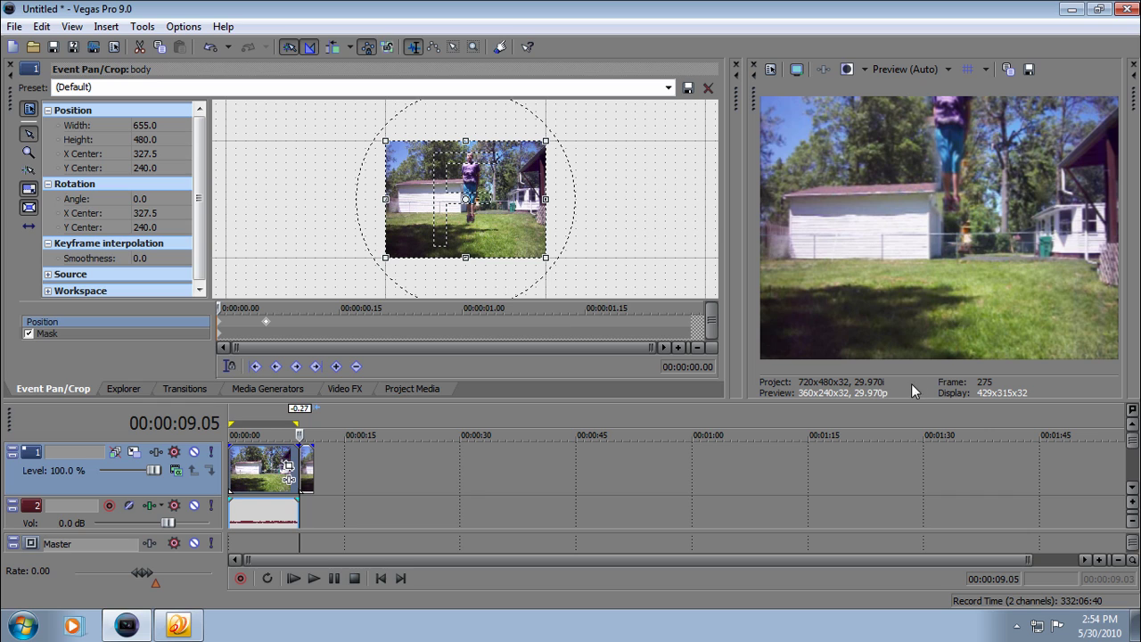
pyautogui.moveTo(301, 435); pyautogui.dragTo(290, 434)
pyautogui.click(381, 577)
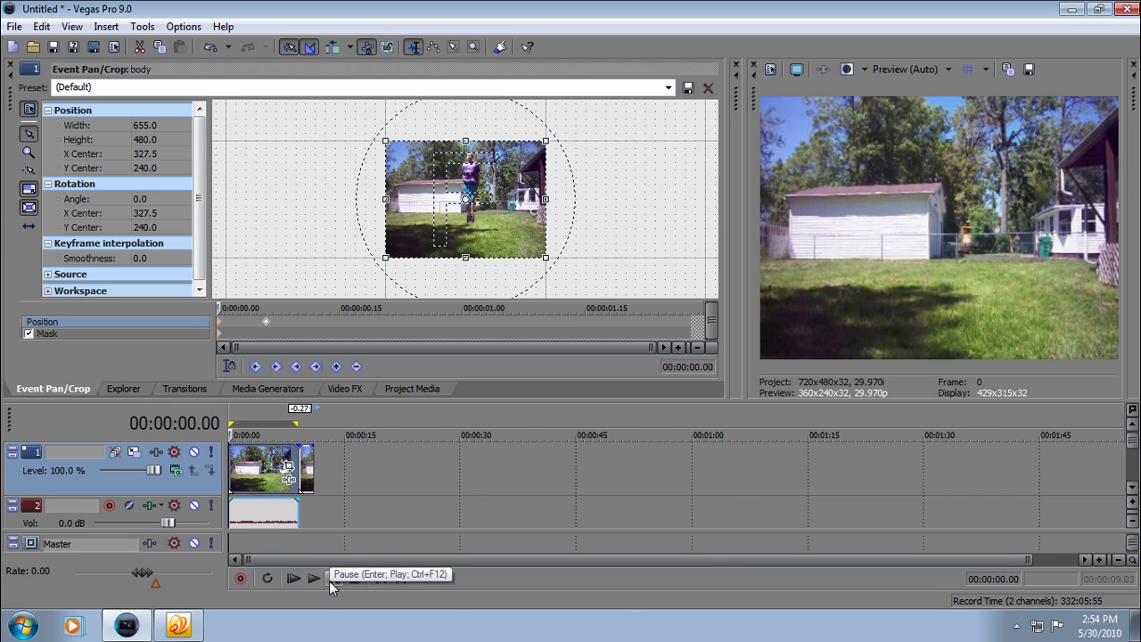
pyautogui.click(329, 580)
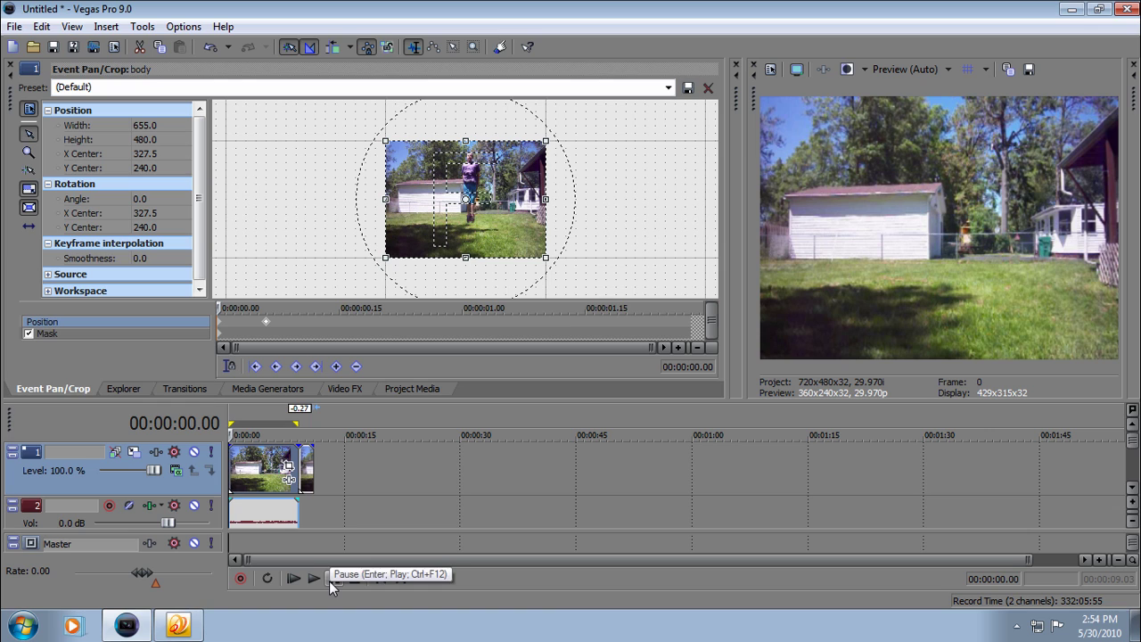